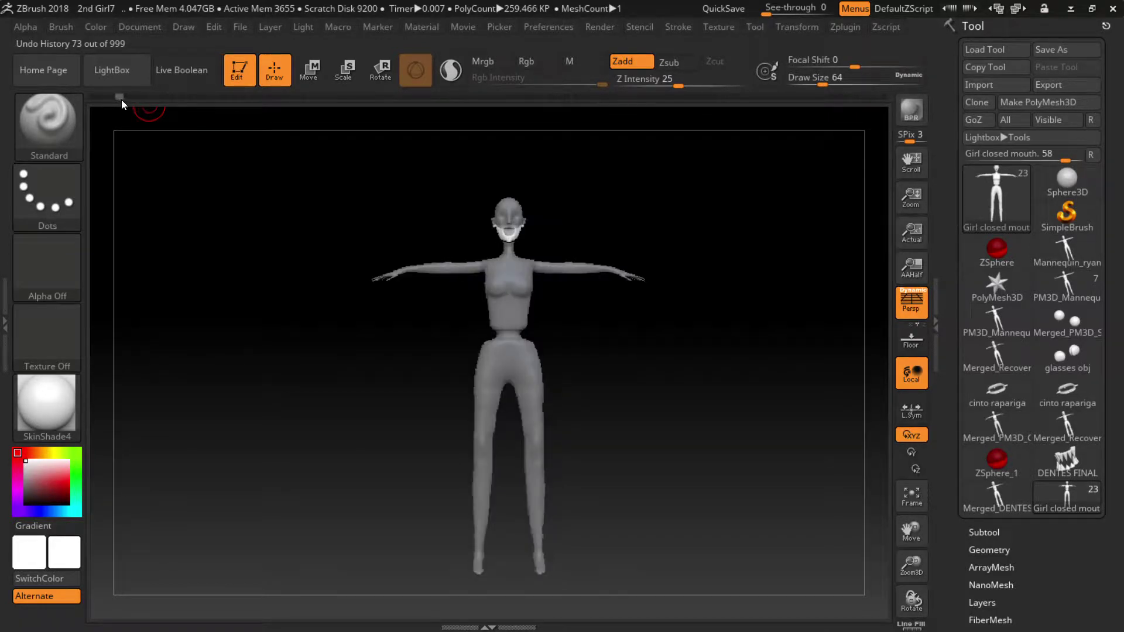
- Scrub the head's history back to closed lips at step 343, then turn it to a right profile
scroll(503, 221, "up", 5)
scroll(504, 220, "up", 3)
scroll(505, 220, "down", 5)
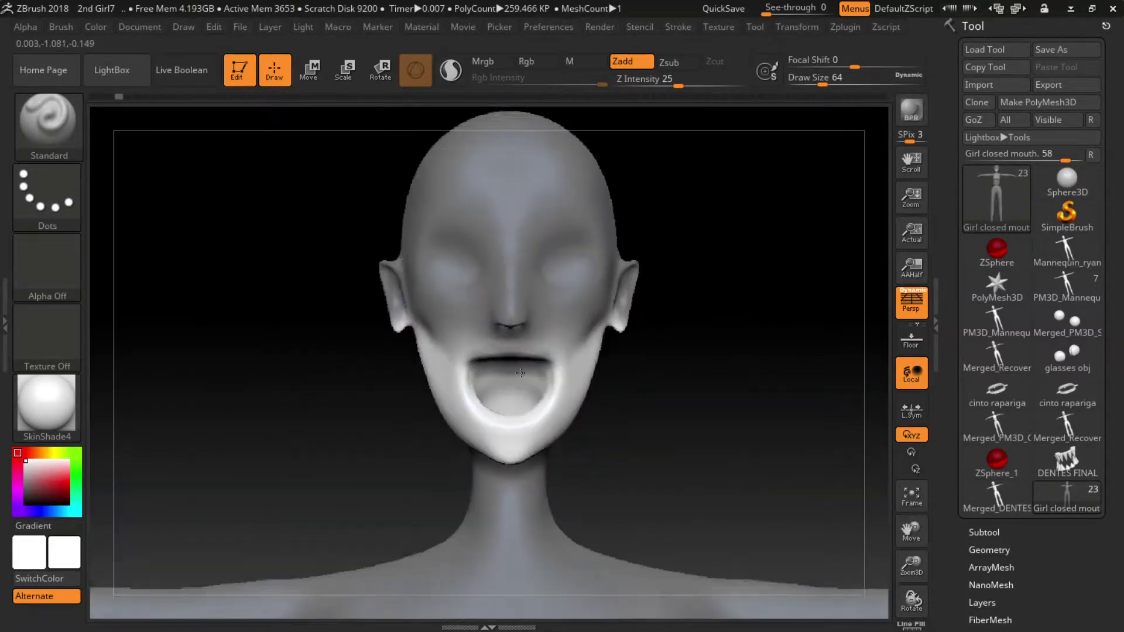
mouse_move(128, 101)
left_mouse_down()
mouse_move(118, 97)
mouse_move(169, 98)
left_mouse_up()
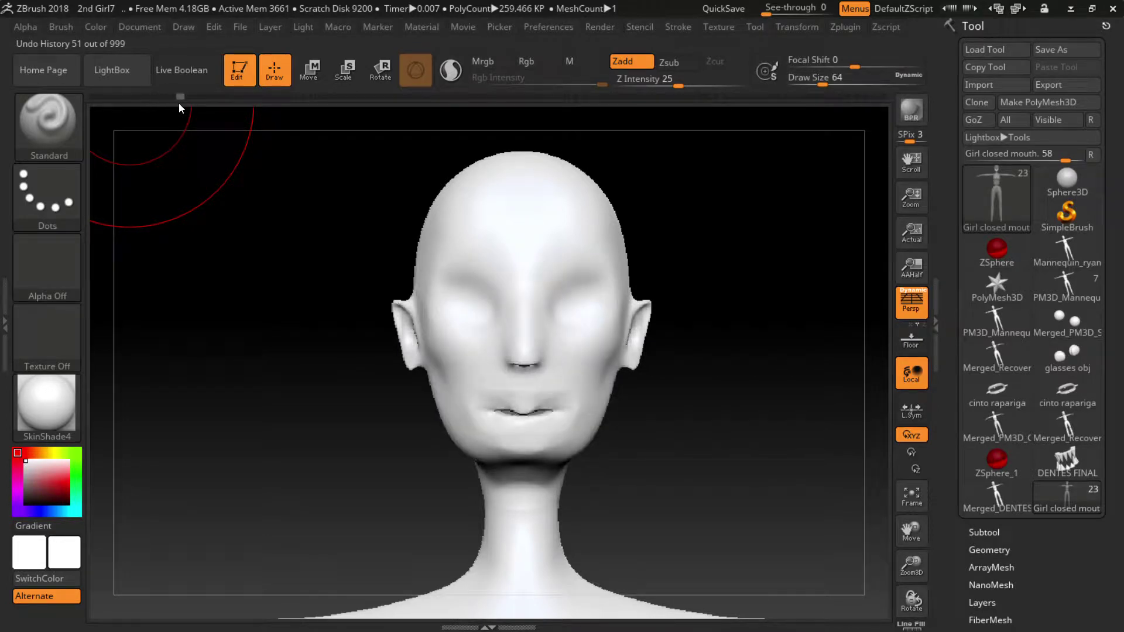
left_click_drag(187, 105, 221, 102)
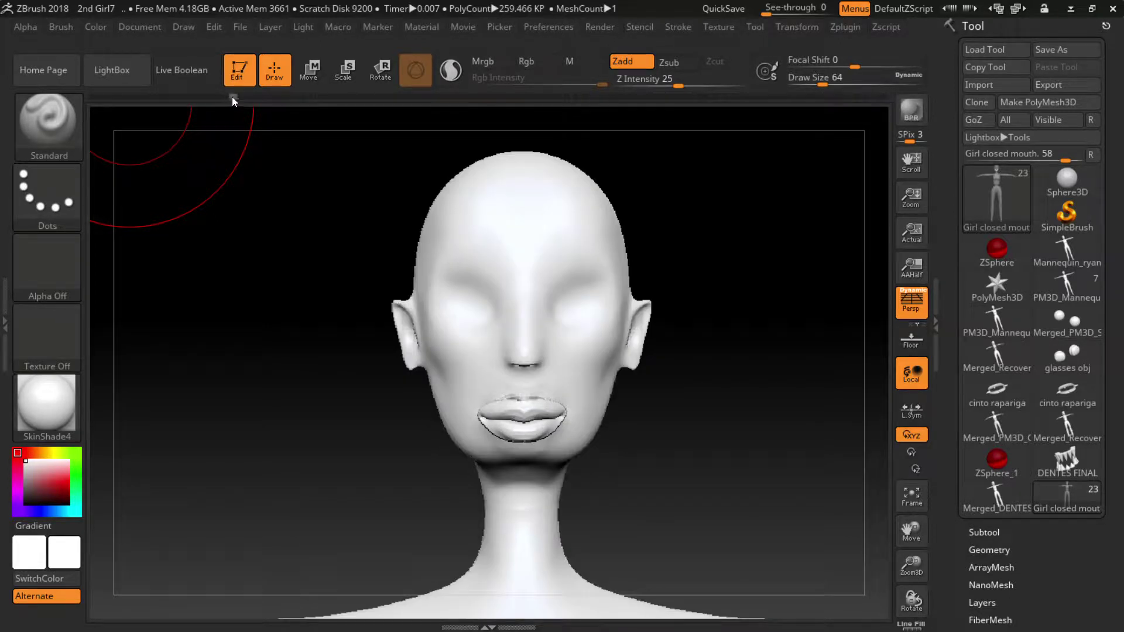
mouse_move(240, 97)
left_mouse_down()
mouse_move(241, 122)
mouse_move(241, 99)
mouse_move(374, 103)
left_mouse_up()
- Show polygroups with wireframe, zoom in on the lips and chin, and scrub to history step 390
key("shift+f")
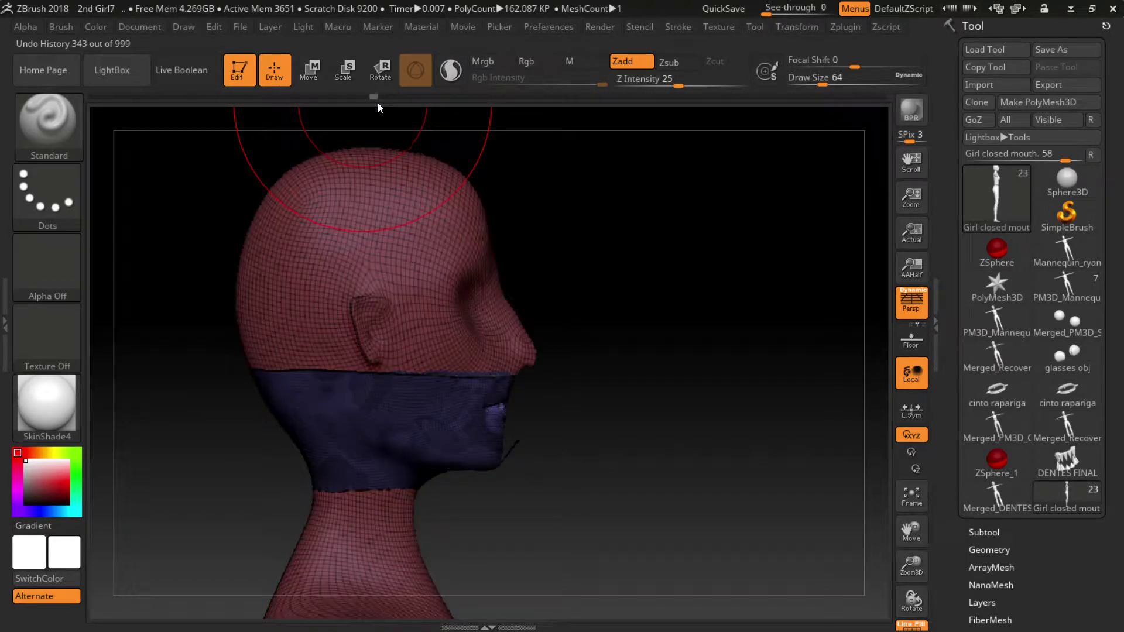
left_click_drag(464, 452, 385, 410, "alt")
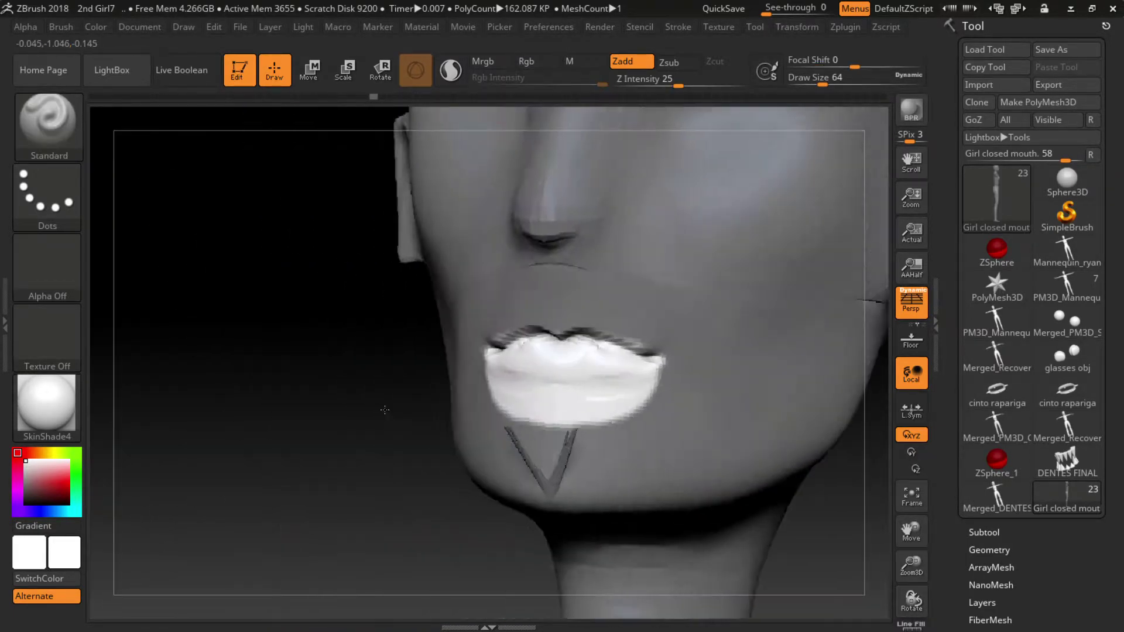
left_click(372, 97)
mouse_move(373, 97)
left_mouse_down()
mouse_move(363, 101)
mouse_move(504, 106)
left_mouse_up()
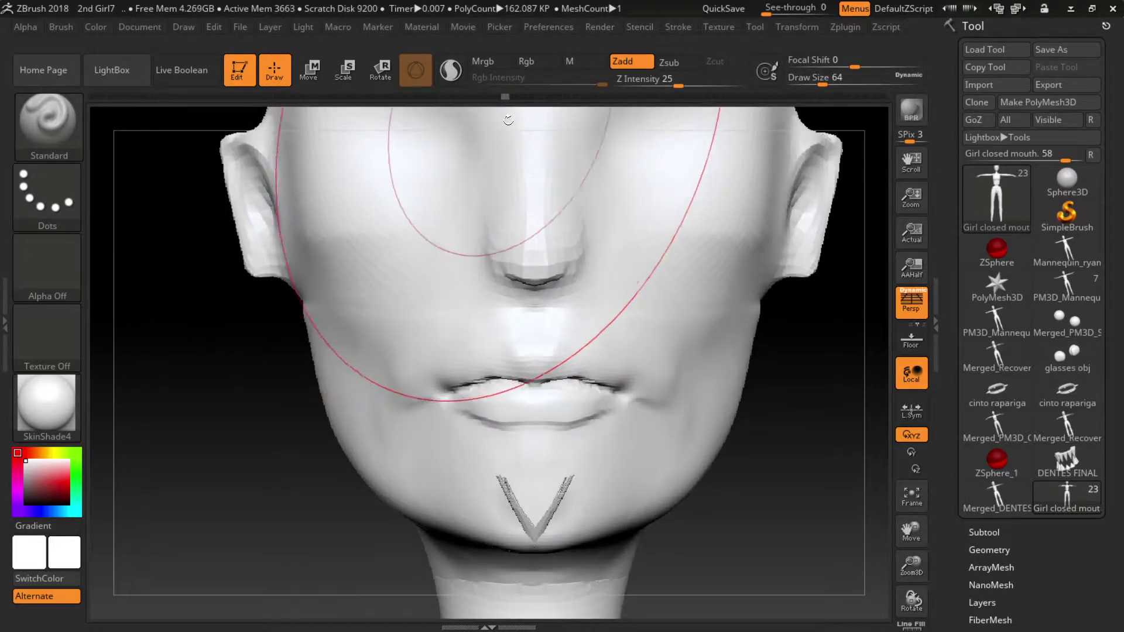
- Set Draw Size to 1, then scrub from step 519 forward to the full-body figure
key("space")
left_click_drag(363, 253, 296, 253)
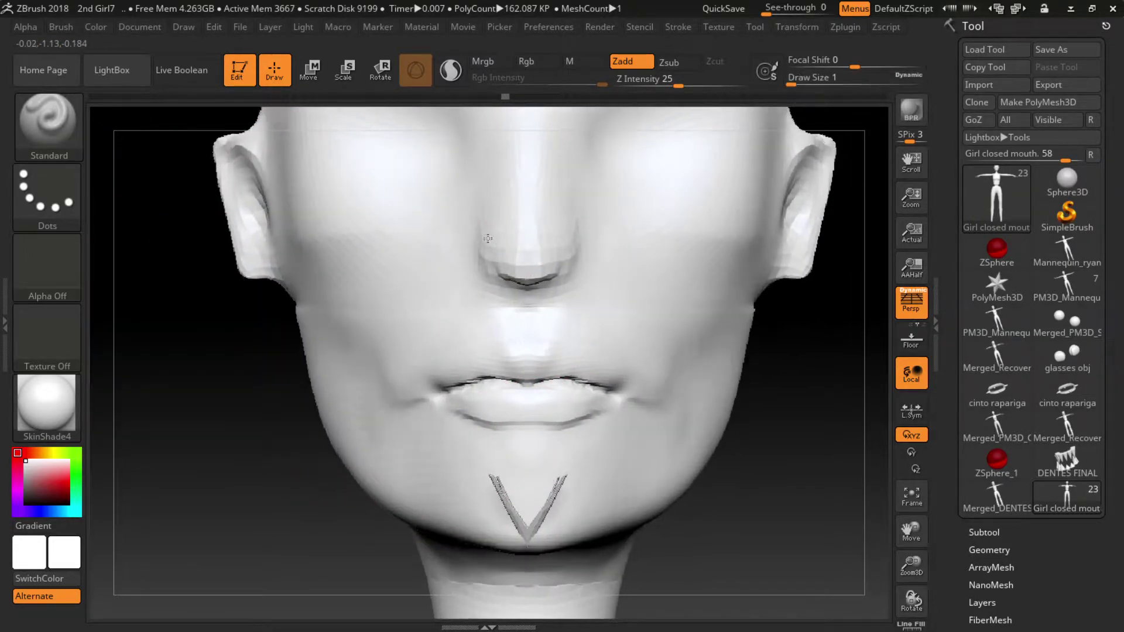
right_click_drag(503, 237, 451, 206, "alt")
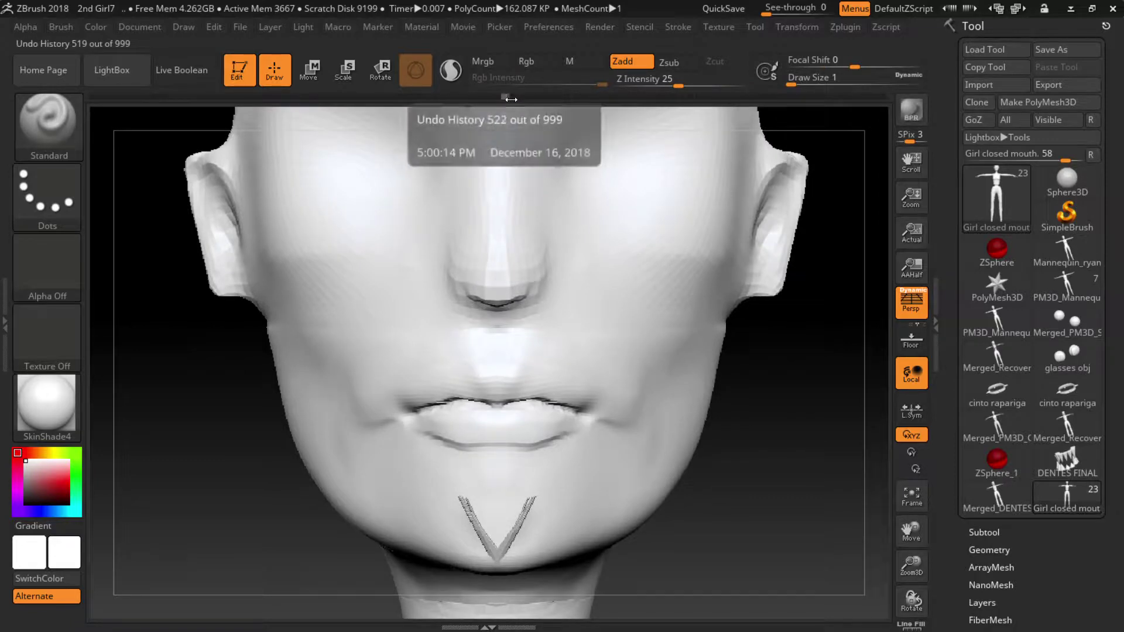
mouse_move(504, 96)
left_mouse_down()
mouse_move(484, 102)
mouse_move(515, 103)
left_mouse_up()
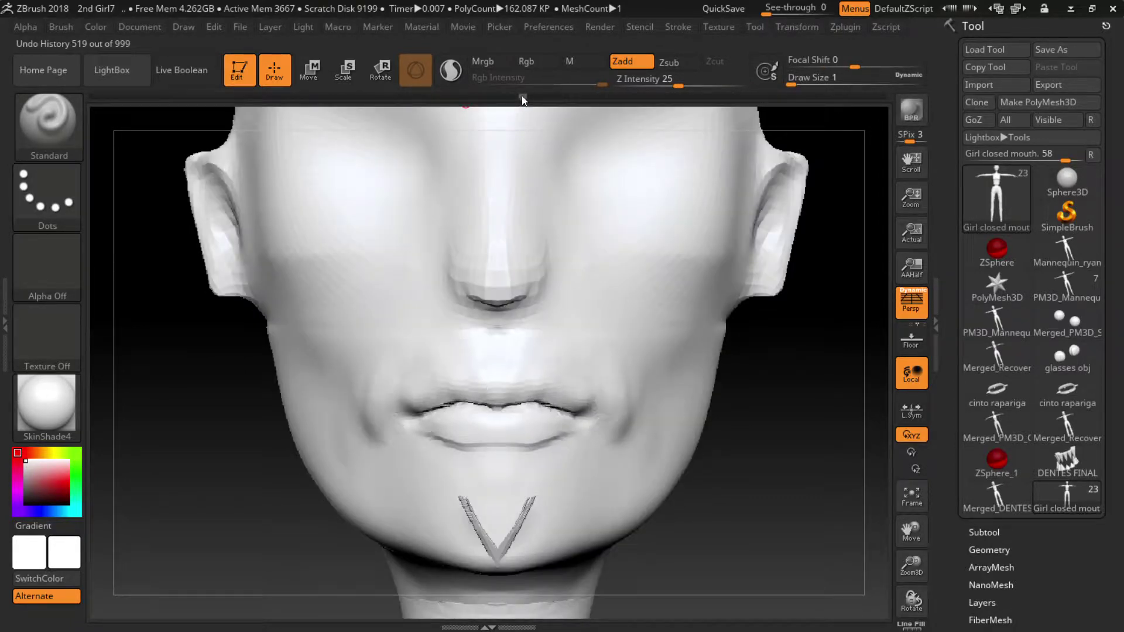
left_click_drag(514, 101, 592, 97)
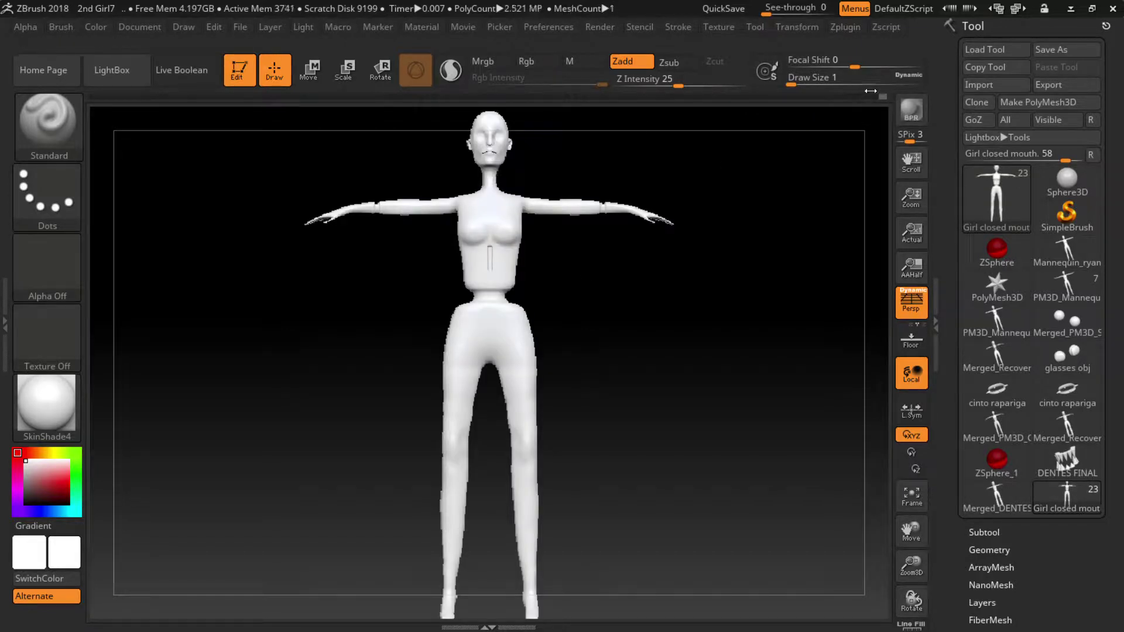
- Scrub from step 995 back to the plain head, then the hands-only stage, then step 686
left_click(839, 96)
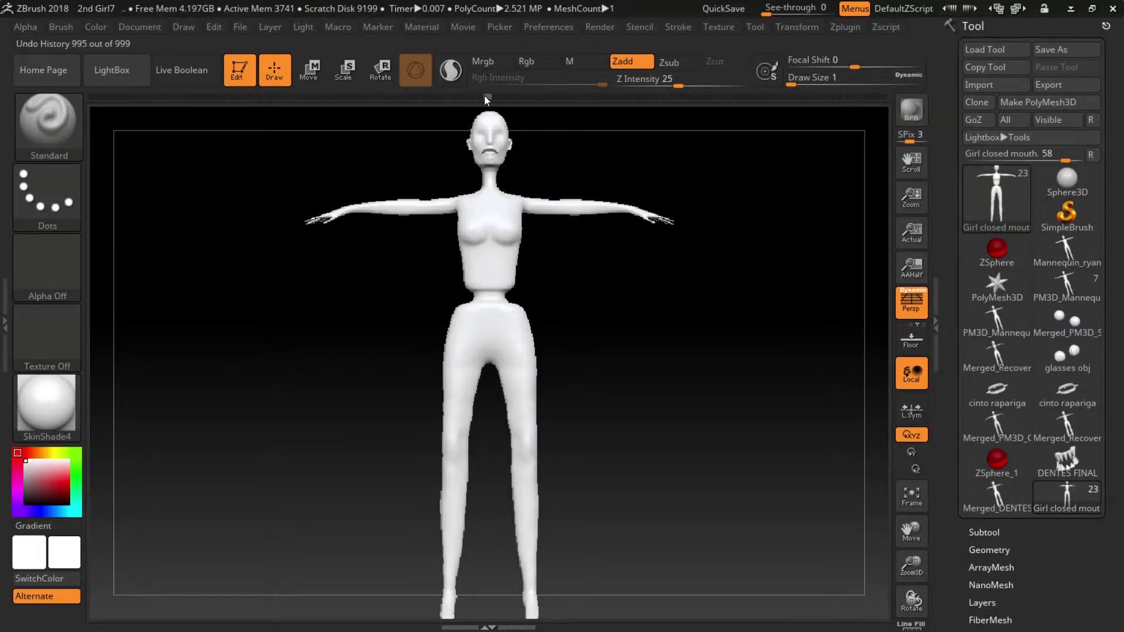
mouse_move(483, 96)
left_mouse_down()
mouse_move(455, 96)
mouse_move(505, 98)
left_mouse_up()
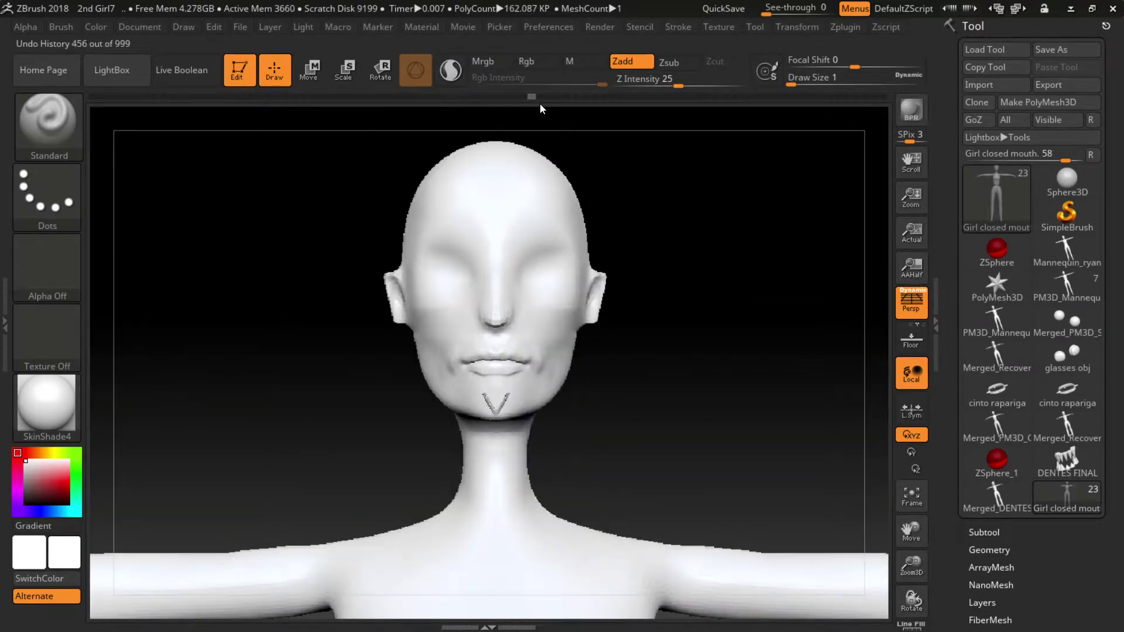
left_click_drag(575, 107, 593, 107)
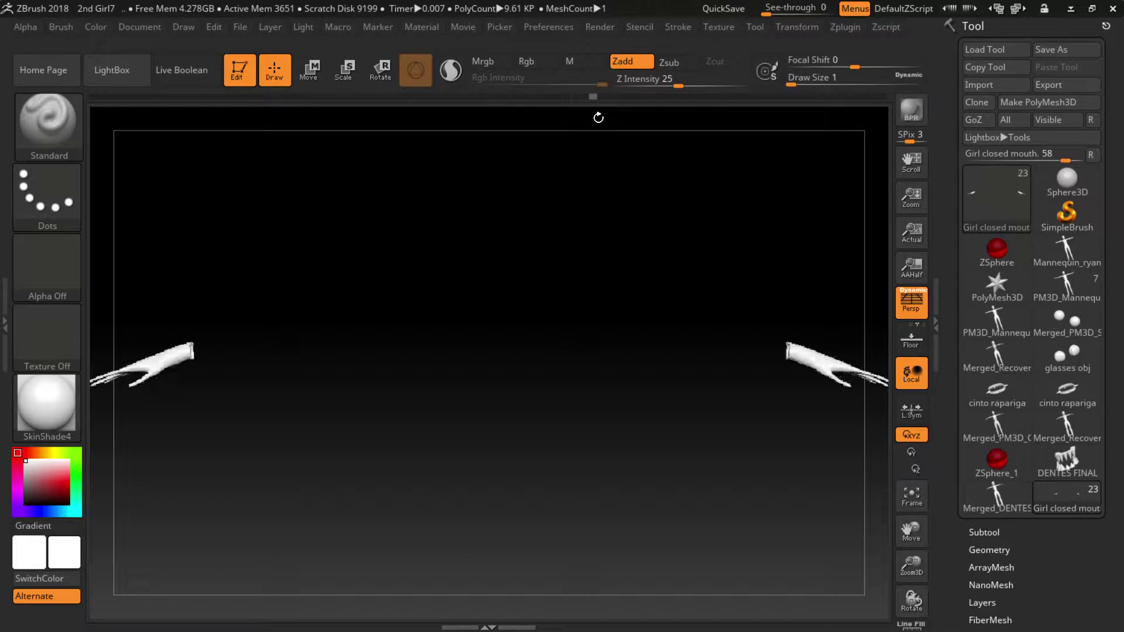
mouse_move(355, 313)
left_mouse_down()
mouse_move(346, 311)
mouse_move(510, 321)
mouse_move(391, 398)
mouse_move(456, 351)
left_mouse_up()
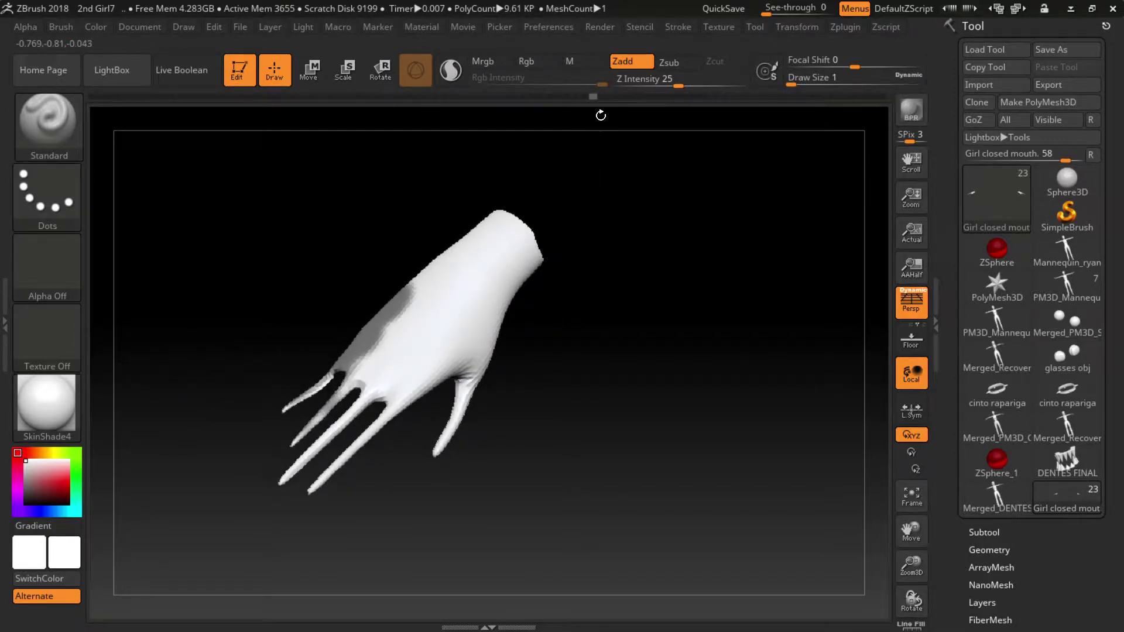
mouse_move(592, 96)
left_mouse_down()
mouse_move(574, 97)
mouse_move(607, 107)
left_mouse_up()
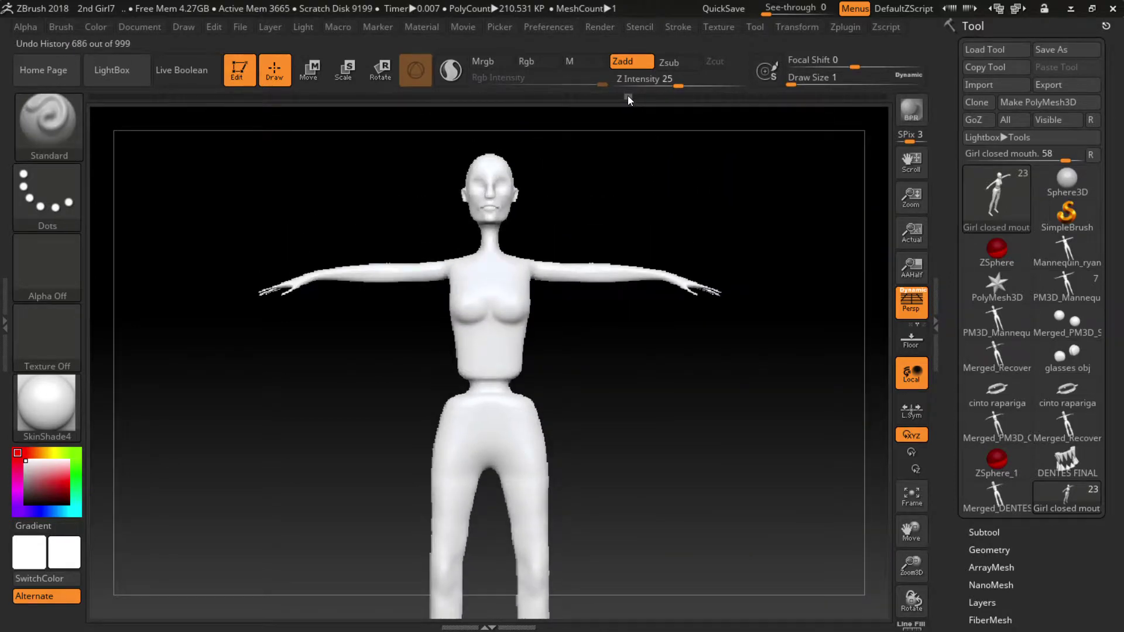
- Scrub to the wrinkled head, inspect the dark cheek patch, step back, and show PolyF
left_click_drag(627, 96, 638, 96)
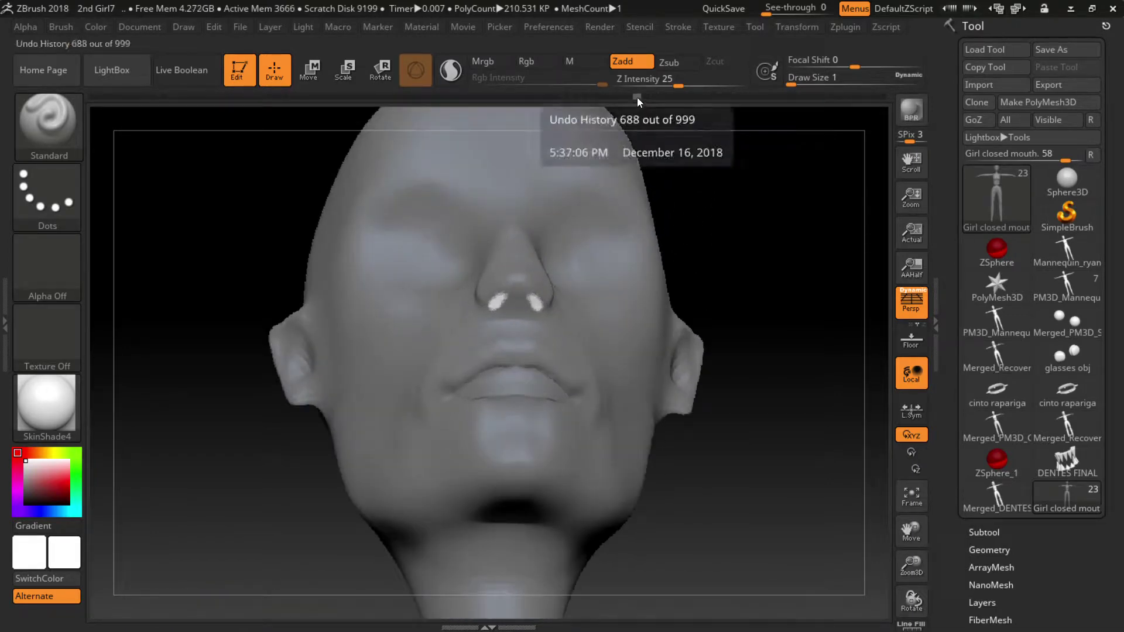
left_click_drag(637, 97, 687, 100)
right_click_drag(546, 356, 477, 342, "alt")
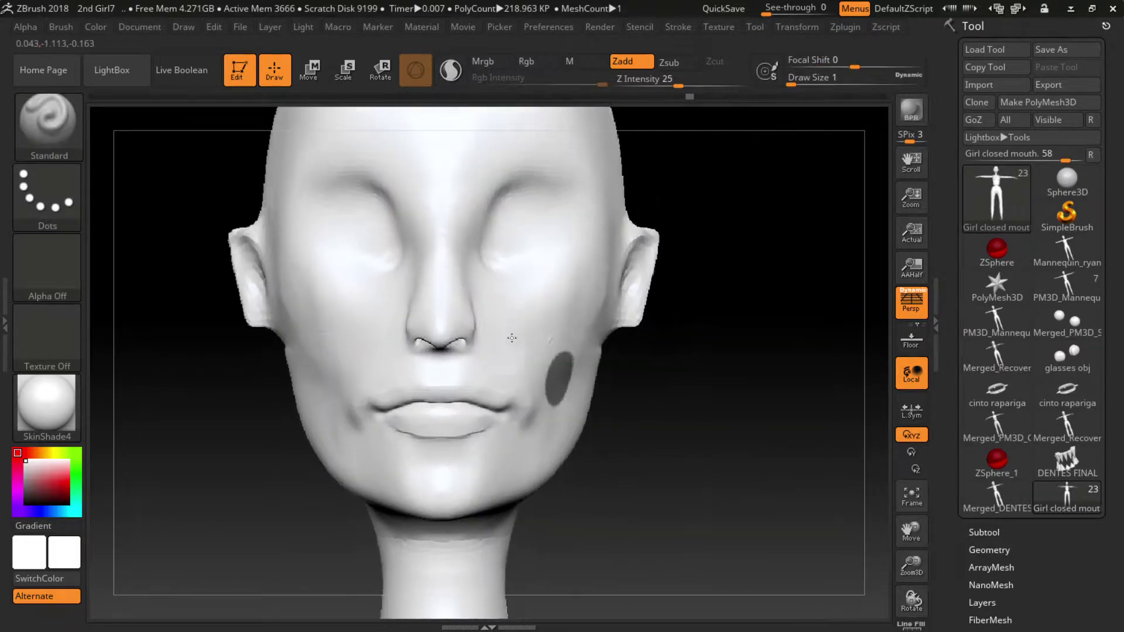
mouse_move(539, 376)
right_mouse_down()
mouse_move(509, 376)
mouse_move(529, 359)
mouse_move(509, 326)
right_mouse_up()
mouse_move(691, 99)
left_mouse_down()
mouse_move(641, 103)
mouse_move(813, 100)
left_mouse_up()
key("shift+f")
key("shift+f")
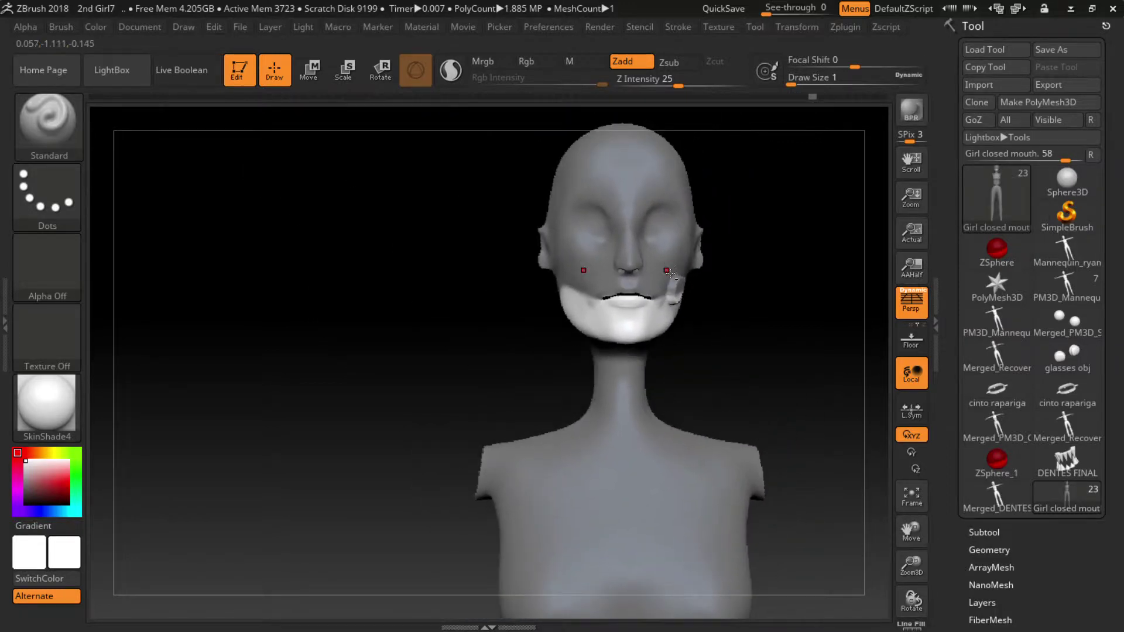
- Scrub forward through the arms-and-ears and ear-canal stages to the full 2.521 MP figure
left_click_drag(813, 103, 824, 101)
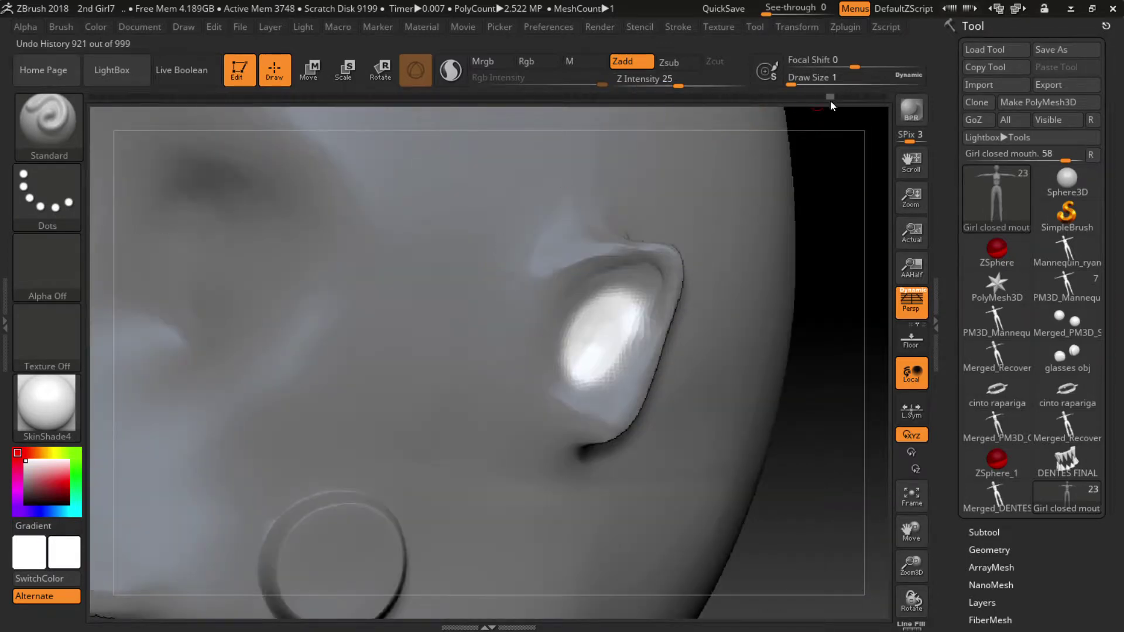
mouse_move(832, 95)
left_mouse_down()
mouse_move(856, 100)
mouse_move(806, 97)
mouse_move(860, 104)
left_mouse_up()
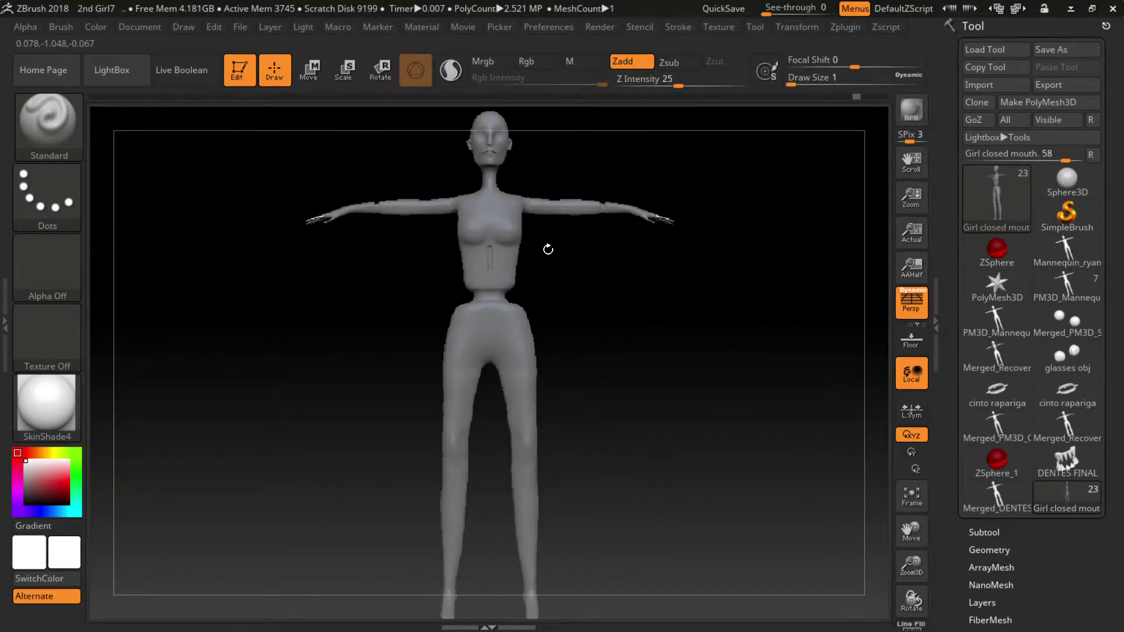
- Scrub to the brighter white state near step 946, inspect the hand, reframe the figure, and show the subtools
mouse_move(855, 97)
left_mouse_down()
mouse_move(845, 101)
mouse_move(860, 103)
left_mouse_up()
mouse_move(725, 195)
left_mouse_down("alt")
mouse_move(575, 257)
mouse_move(464, 271)
mouse_move(451, 303)
mouse_move(830, 114)
left_mouse_up("alt")
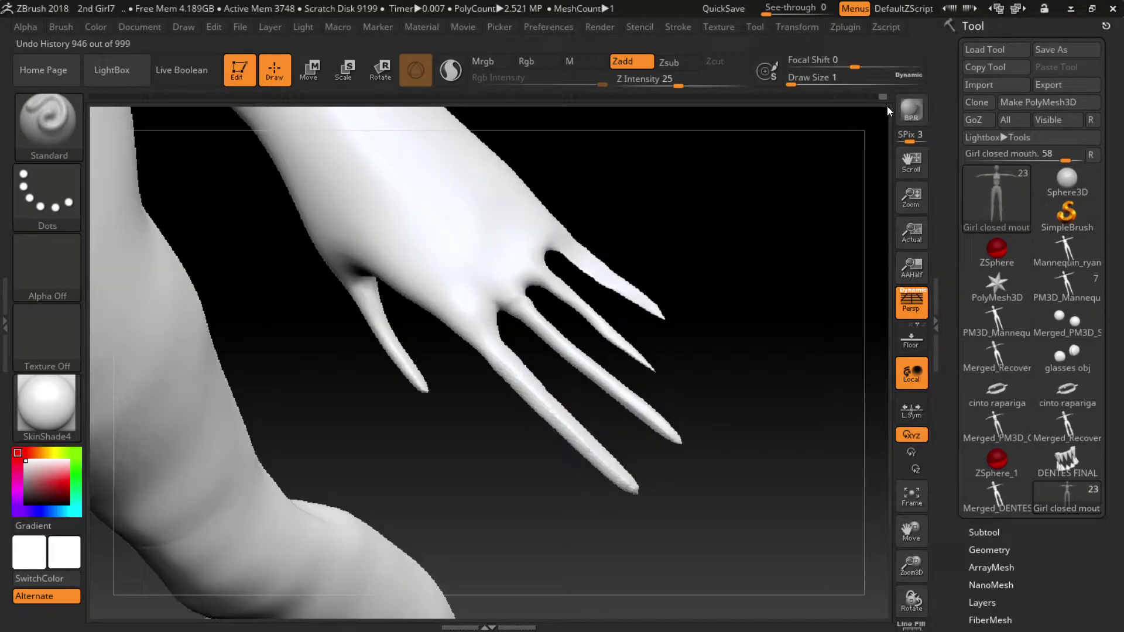
mouse_move(698, 245)
left_mouse_down("alt")
mouse_move(490, 194)
mouse_move(501, 154)
mouse_move(673, 264)
mouse_move(597, 252)
left_mouse_up("alt")
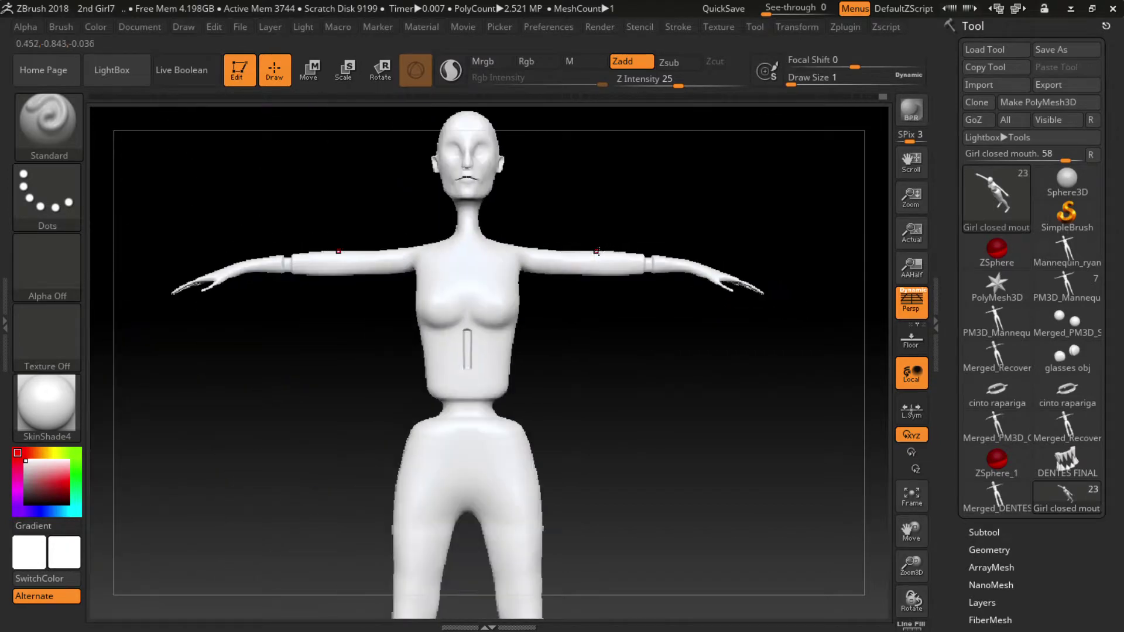
left_click_drag(542, 319, 637, 309, "alt")
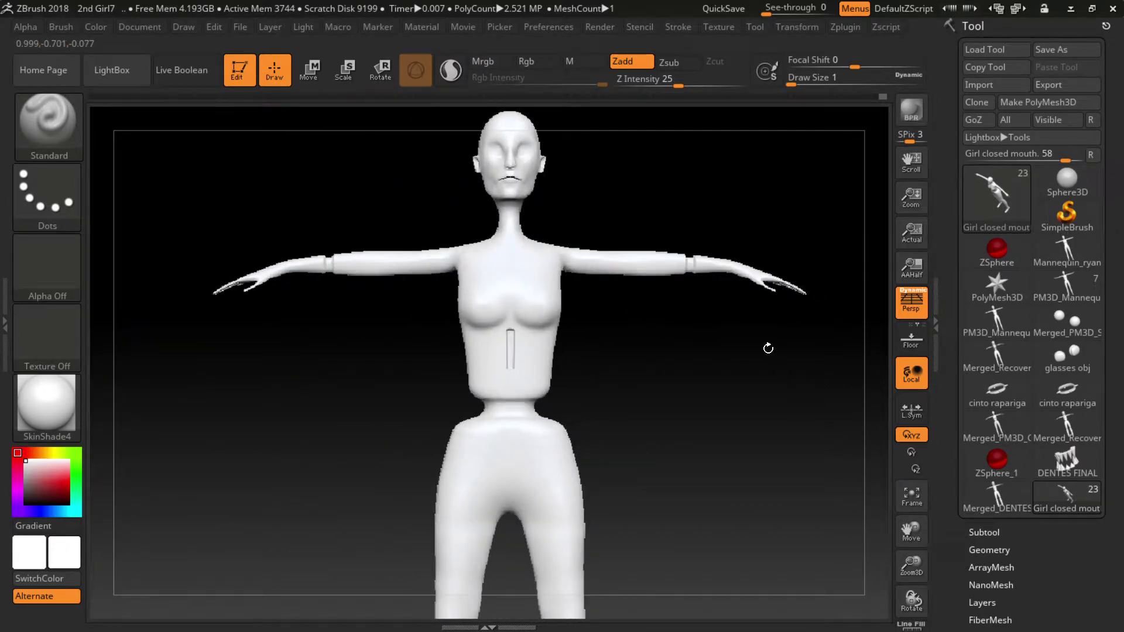
left_click(986, 532)
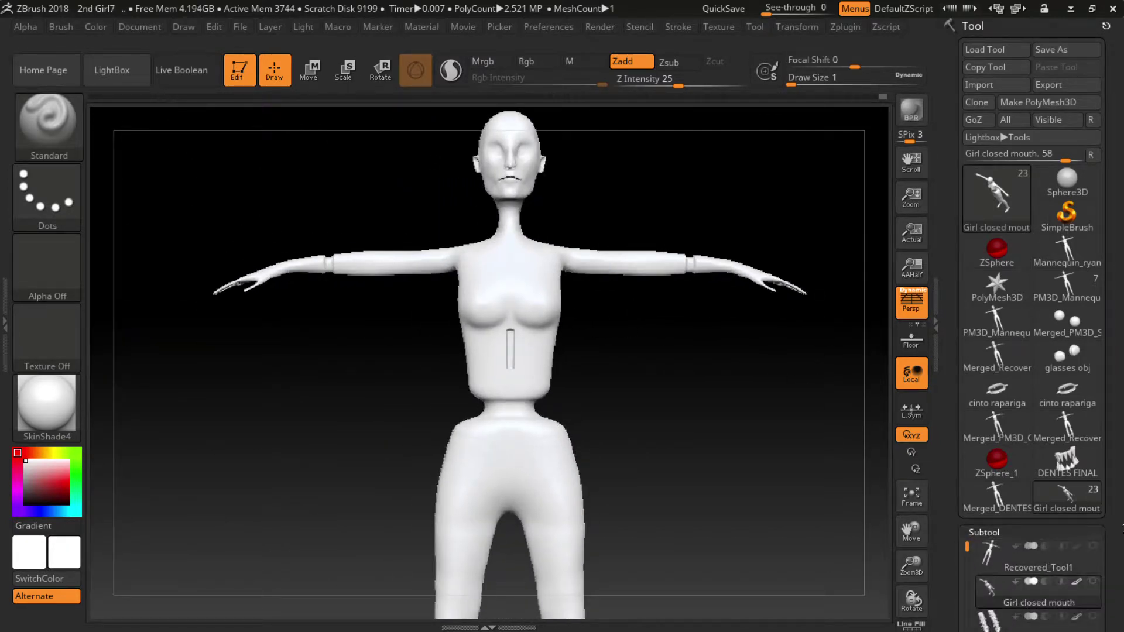
- Preview an earlier history state of Recovered_Tool1, then return to Girl closed mouth
left_click(990, 445)
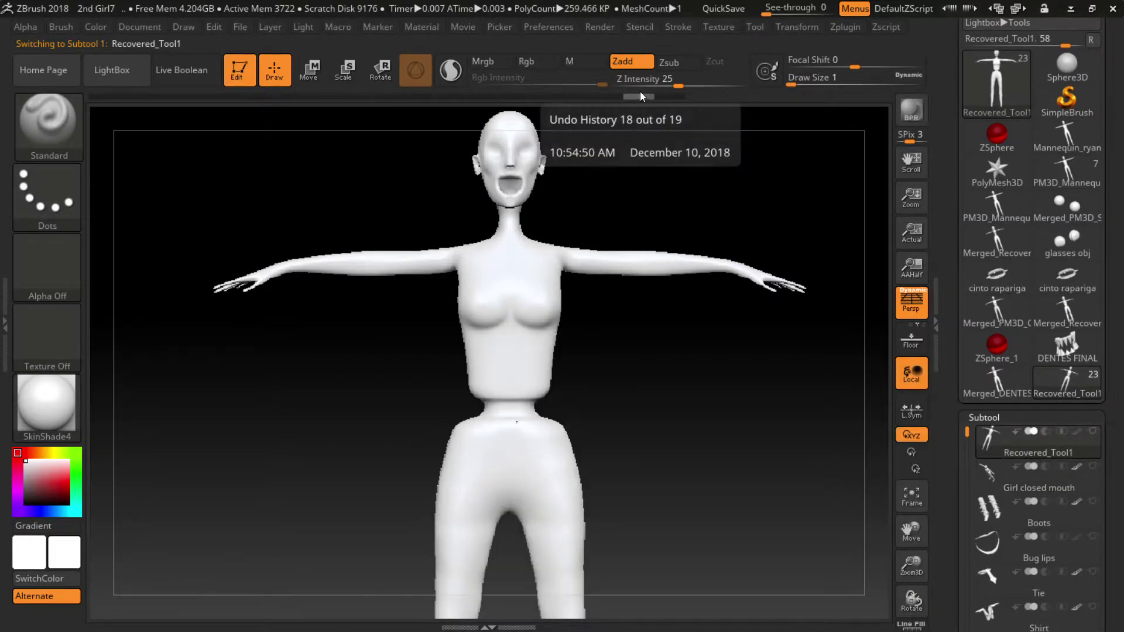
mouse_move(639, 97)
left_mouse_down()
mouse_move(97, 120)
mouse_move(688, 97)
left_mouse_up()
left_click(982, 475)
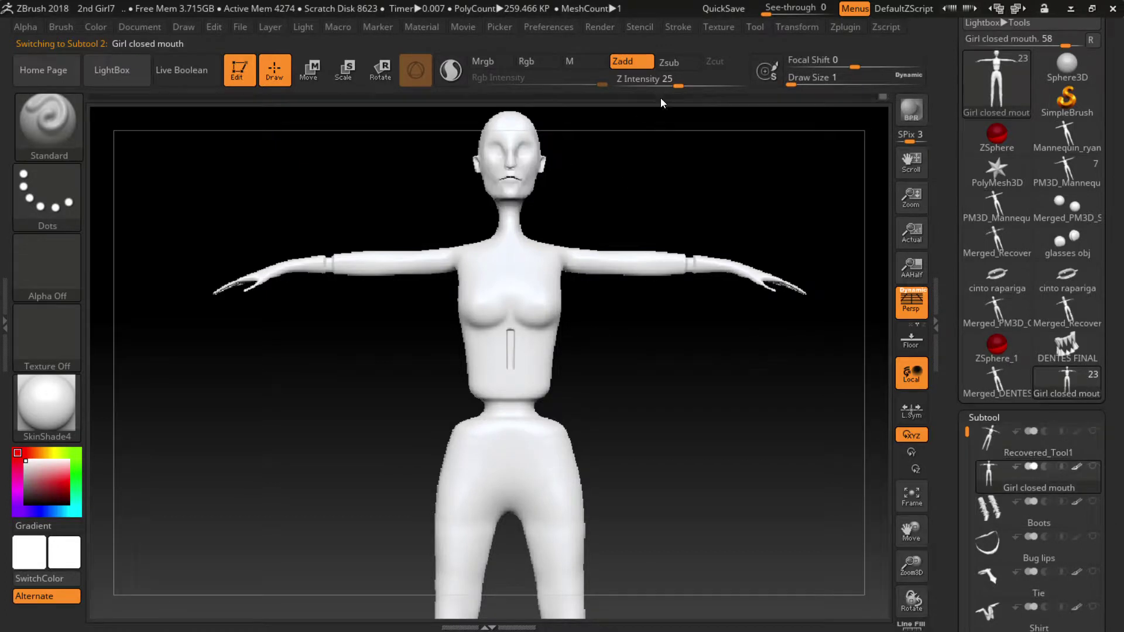
- Rewind the Boots subtool to before most spikes, then restore its latest state
left_click(1001, 514)
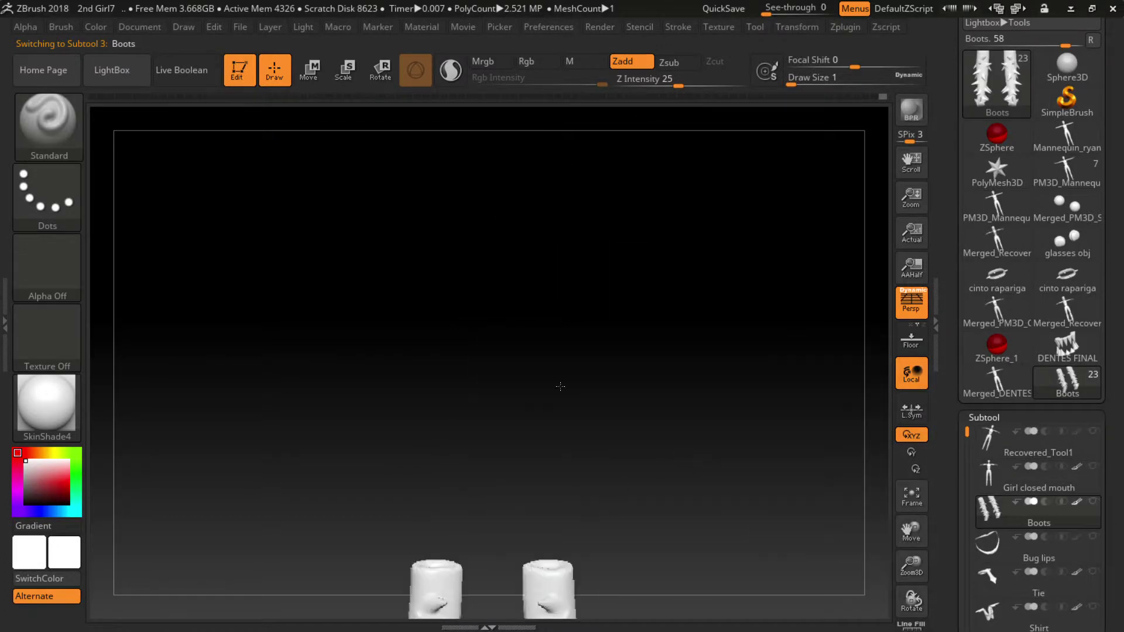
left_click_drag(547, 456, 615, 492)
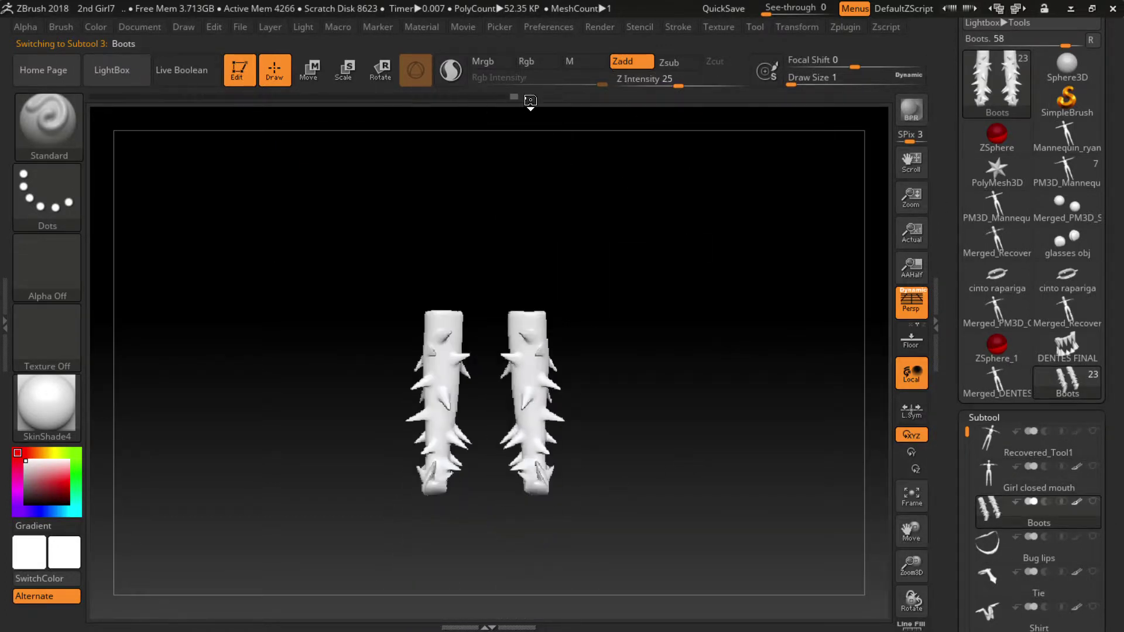
left_click(492, 100)
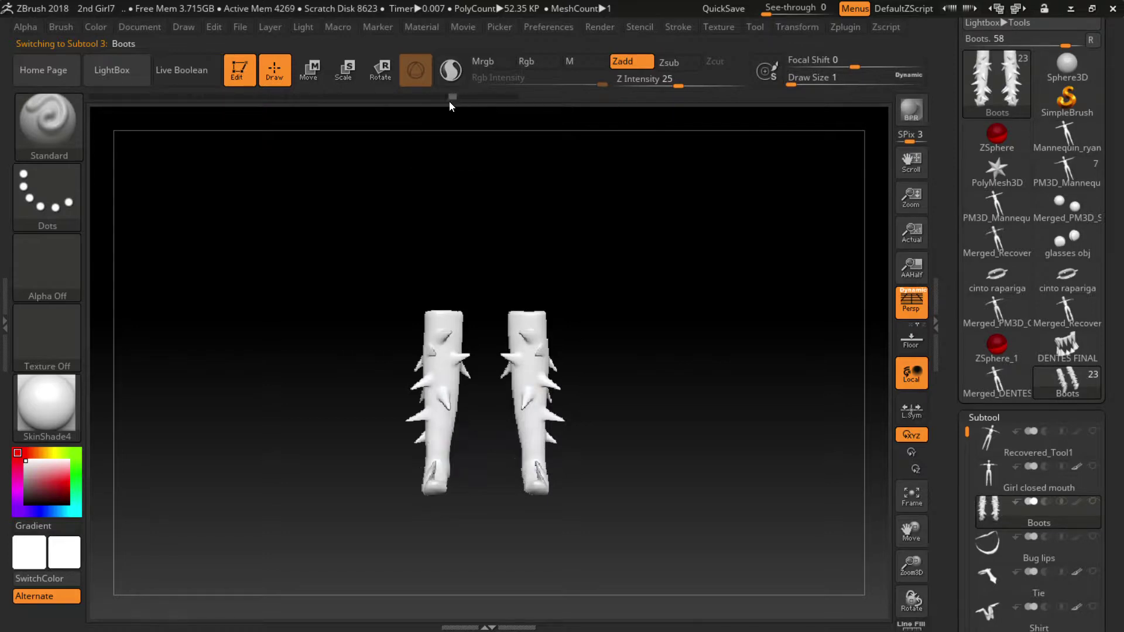
left_click_drag(423, 101, 391, 101)
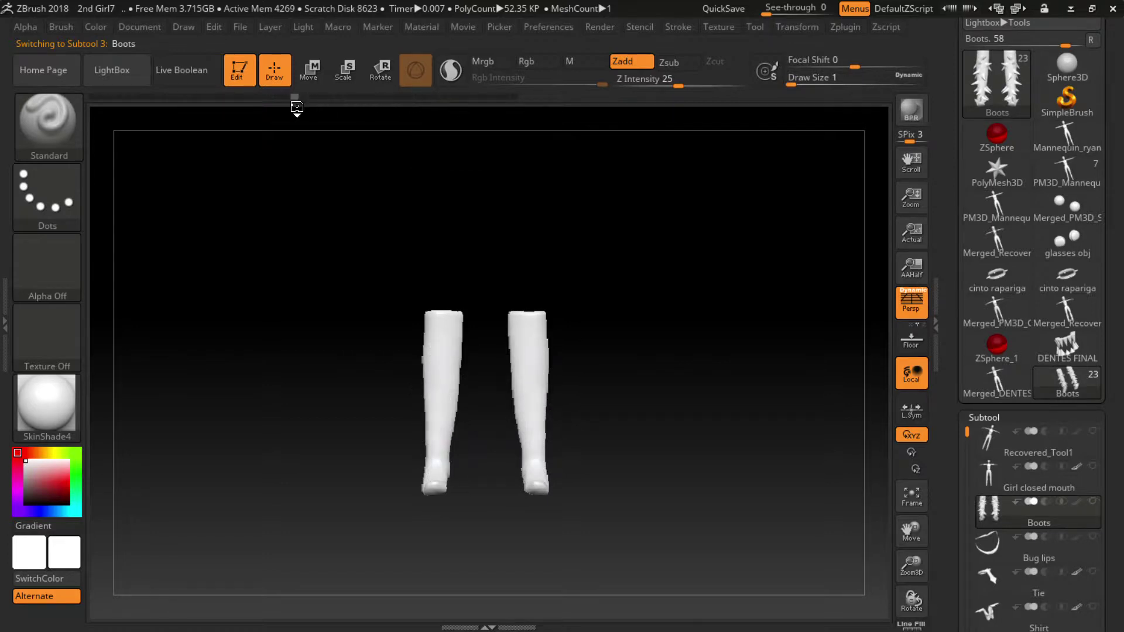
mouse_move(248, 106)
left_mouse_down()
mouse_move(113, 105)
mouse_move(515, 109)
left_mouse_up()
- Rewind the Tie subtool to its earliest history state
left_click(1046, 546)
mouse_move(989, 575)
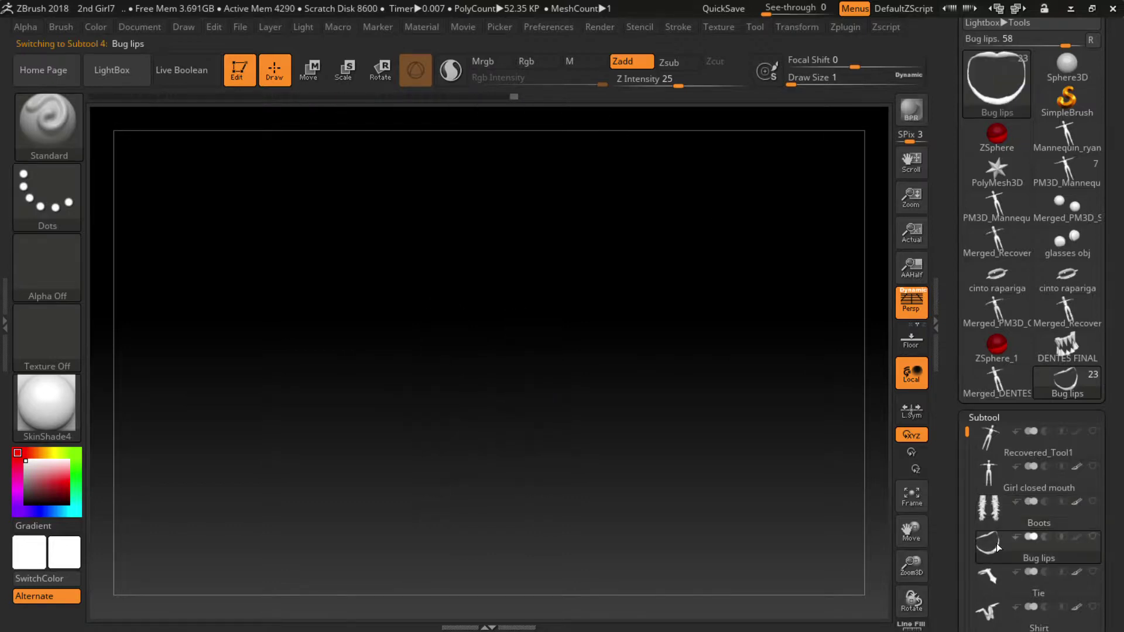
left_click(1005, 588)
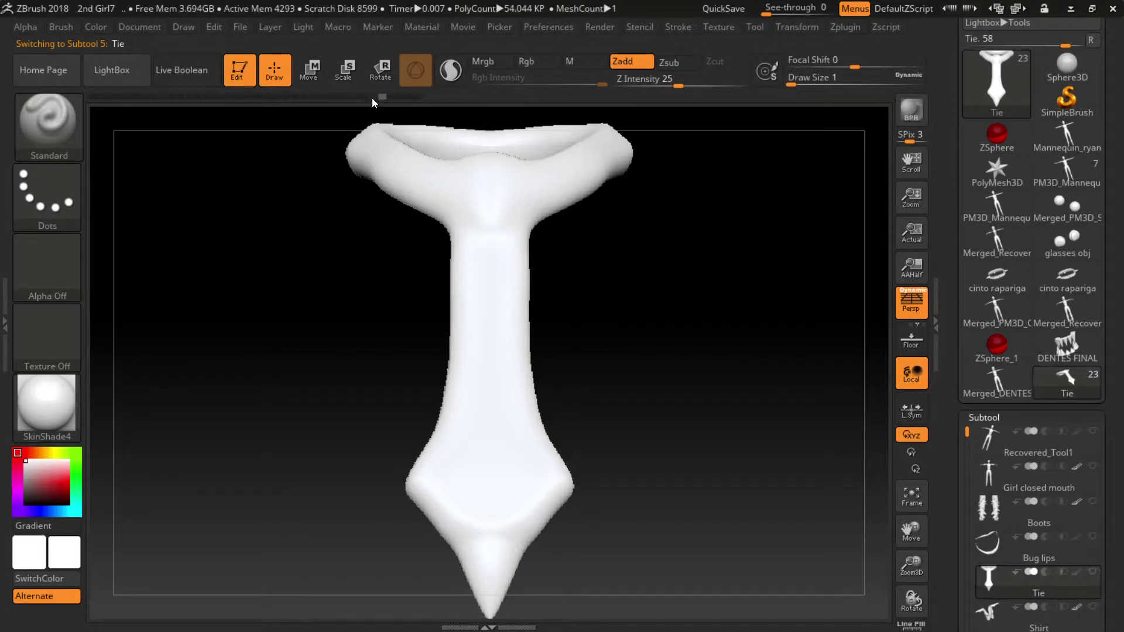
mouse_move(380, 100)
left_mouse_down()
mouse_move(101, 103)
mouse_move(254, 117)
mouse_move(262, 96)
mouse_move(371, 108)
left_mouse_up()
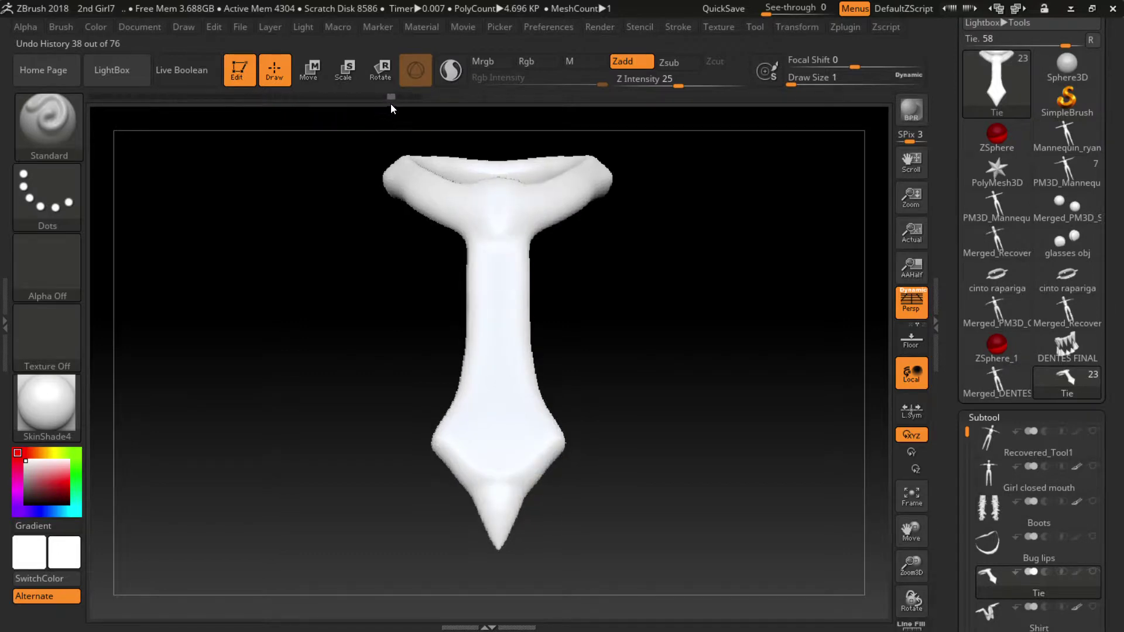
scroll(1019, 491, "down", 2)
scroll(1021, 527, "down", 2)
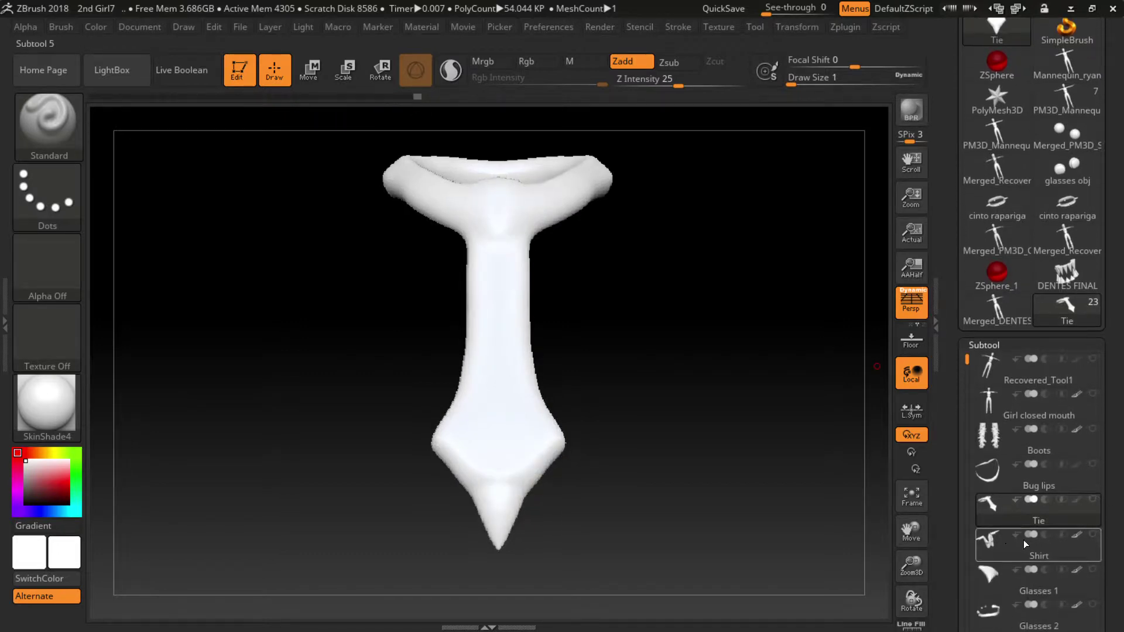
- Zoom in on the Shirt and step it forward through its history, then select Glasses 1
left_click(976, 535)
left_click_drag(559, 448, 558, 374, "alt")
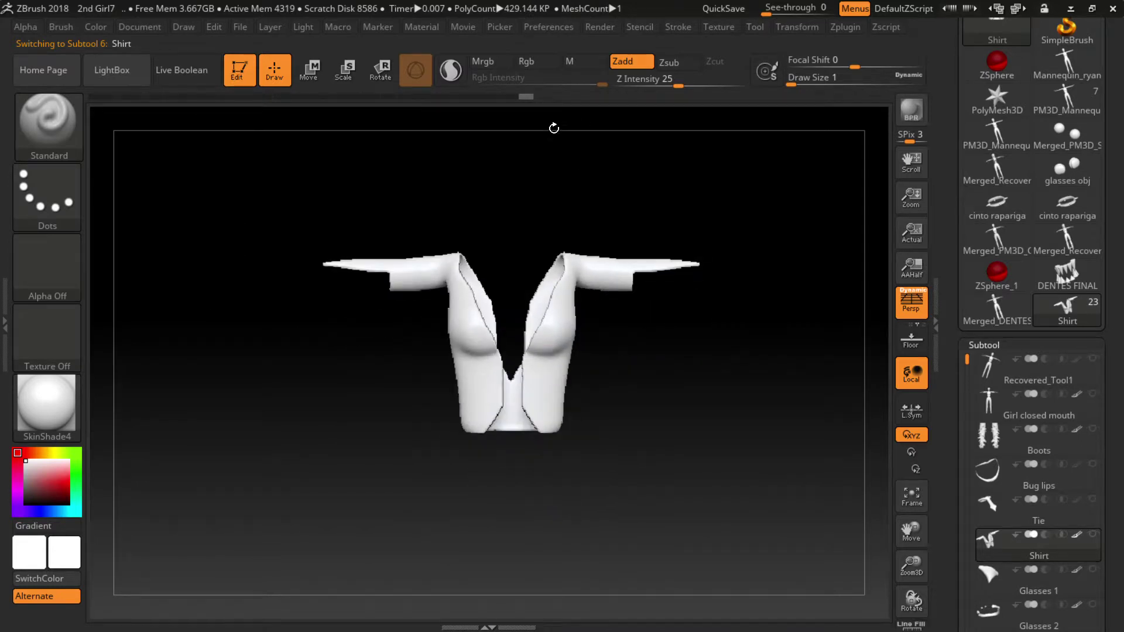
left_click_drag(539, 249, 525, 121, "alt")
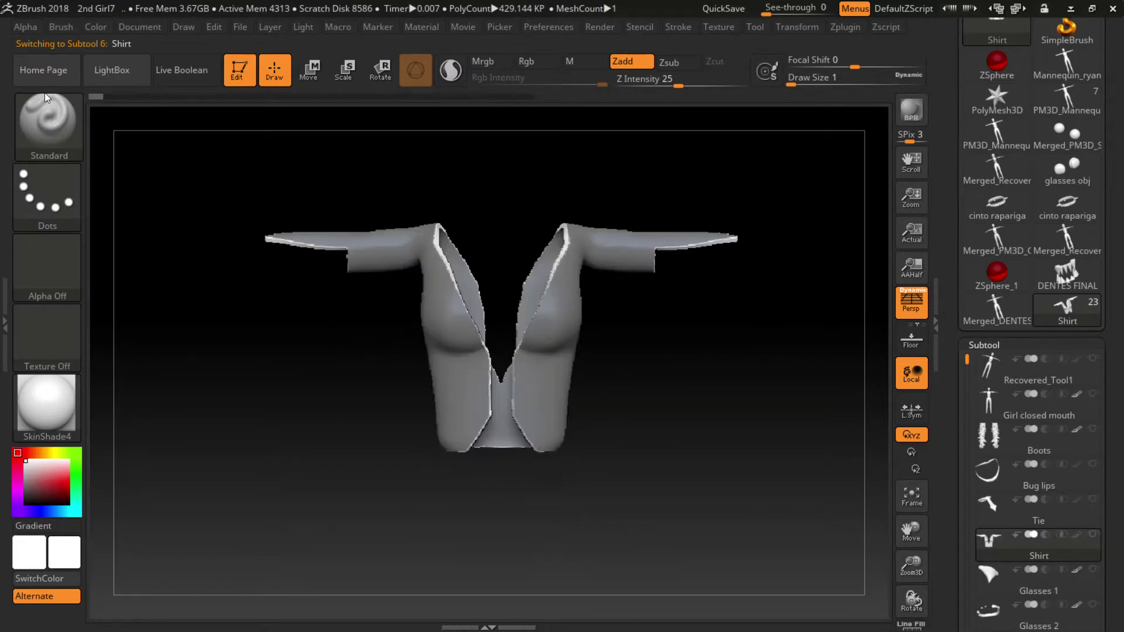
left_click_drag(95, 97, 138, 97)
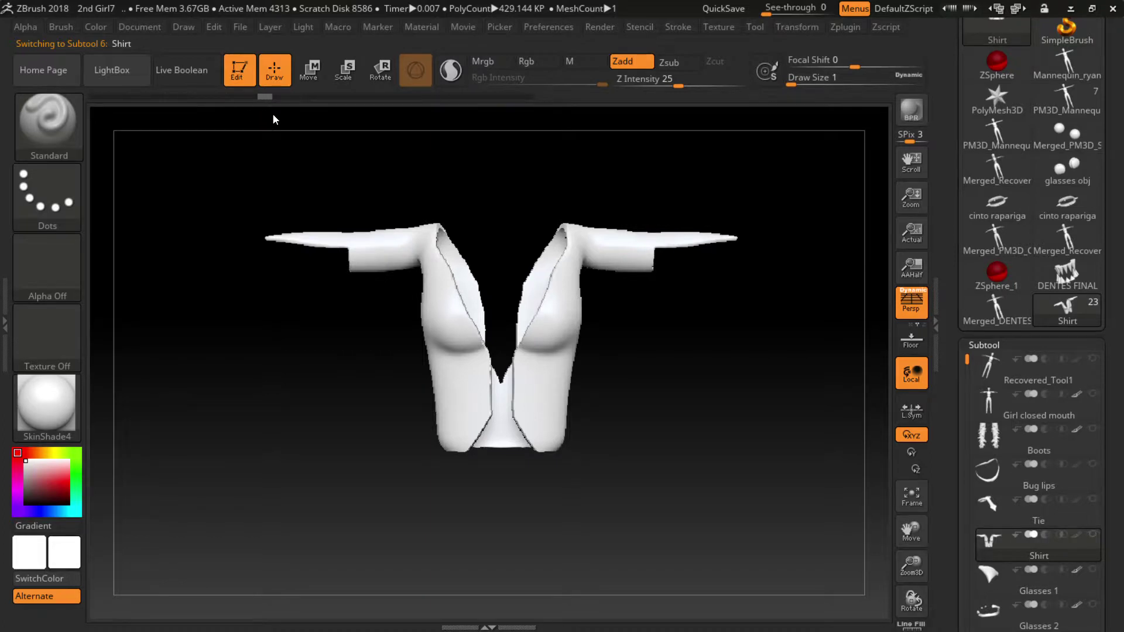
left_click_drag(316, 118, 335, 119)
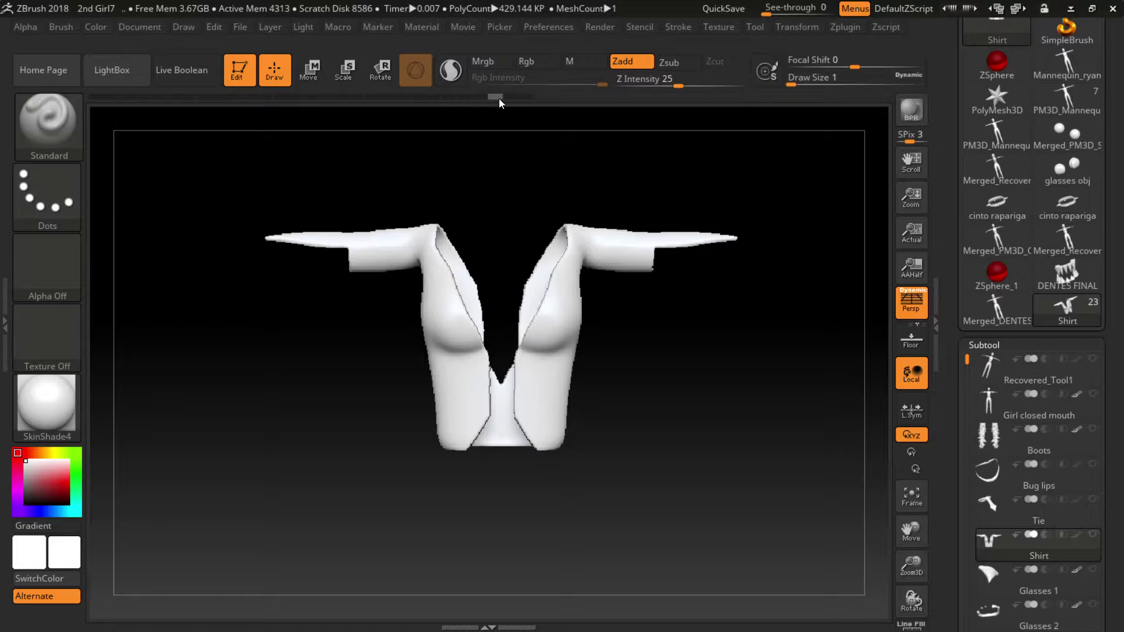
left_click_drag(499, 98, 526, 97)
scroll(1048, 518, "down", 2)
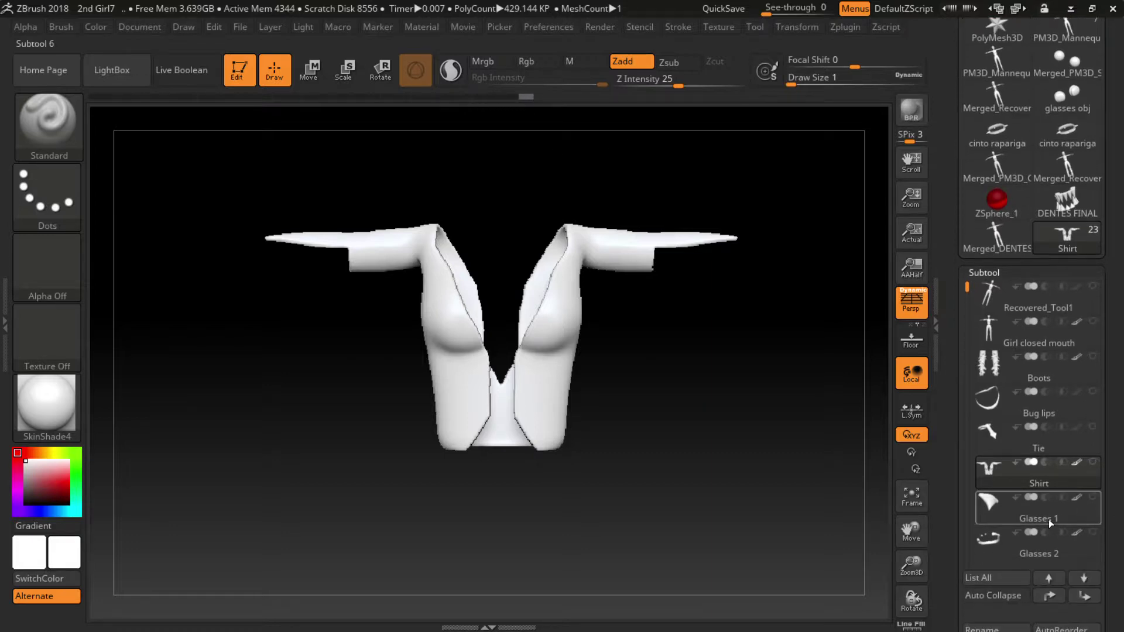
left_click(1006, 507)
- Frame Glasses 1, show the Girl closed mouth head, and rewind the glasses to a blockier state
key("f")
right_click_drag(601, 297, 619, 310, "ctrl")
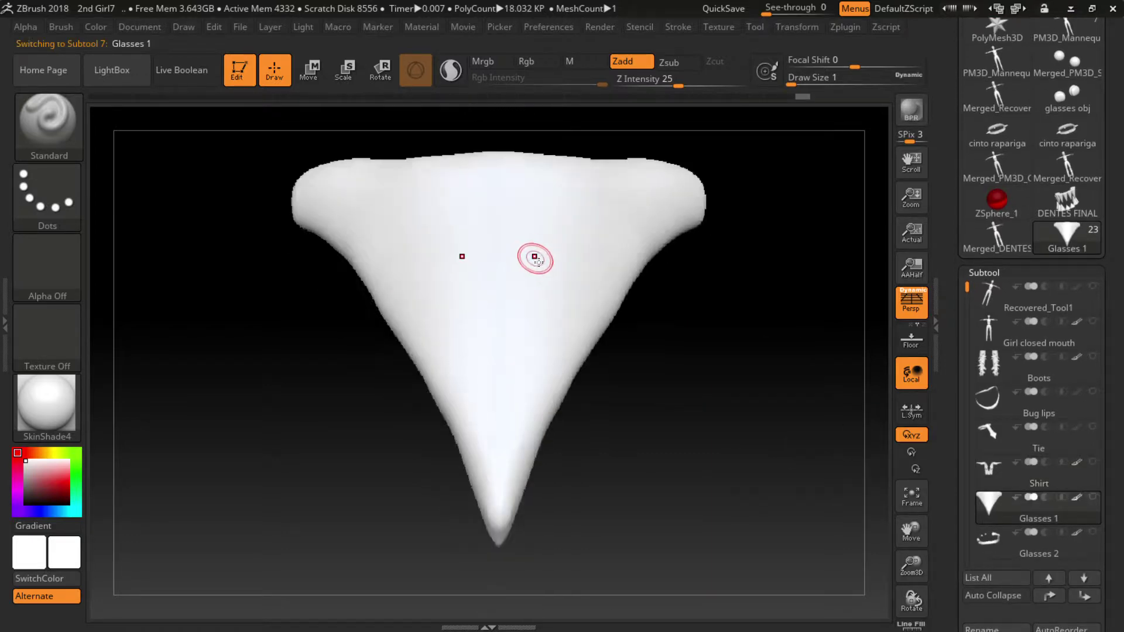
left_click(1091, 322)
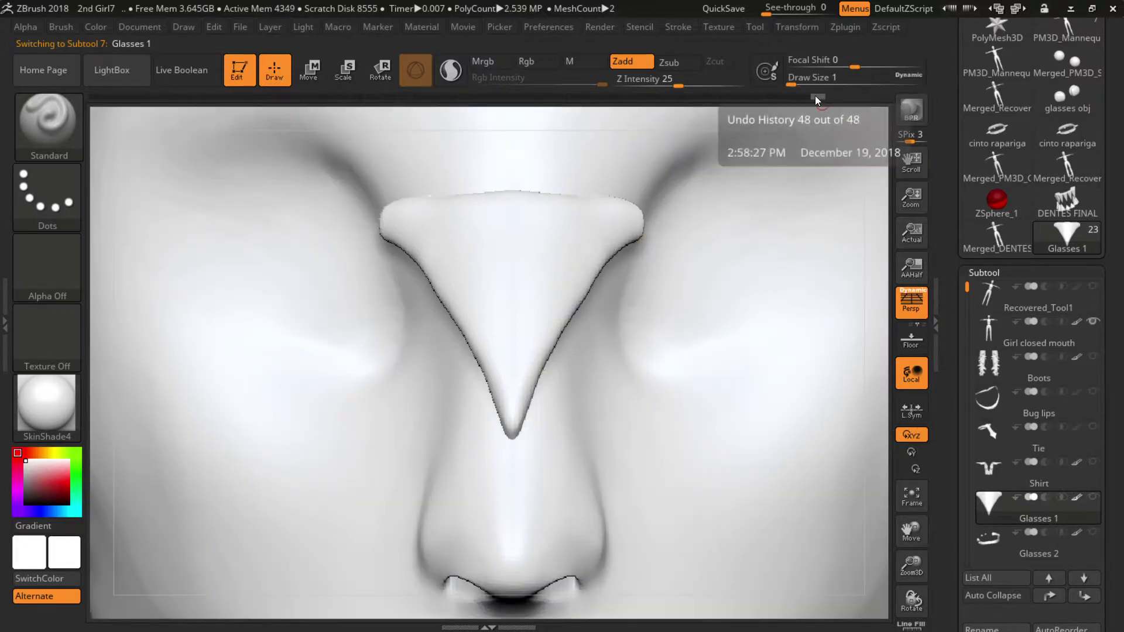
mouse_move(817, 96)
left_mouse_down()
mouse_move(212, 110)
mouse_move(96, 100)
mouse_move(233, 101)
left_mouse_up()
- Step Glasses 1 forward to its latest smooth state, hide the head, and select Glasses 2
left_click_drag(323, 106, 384, 108)
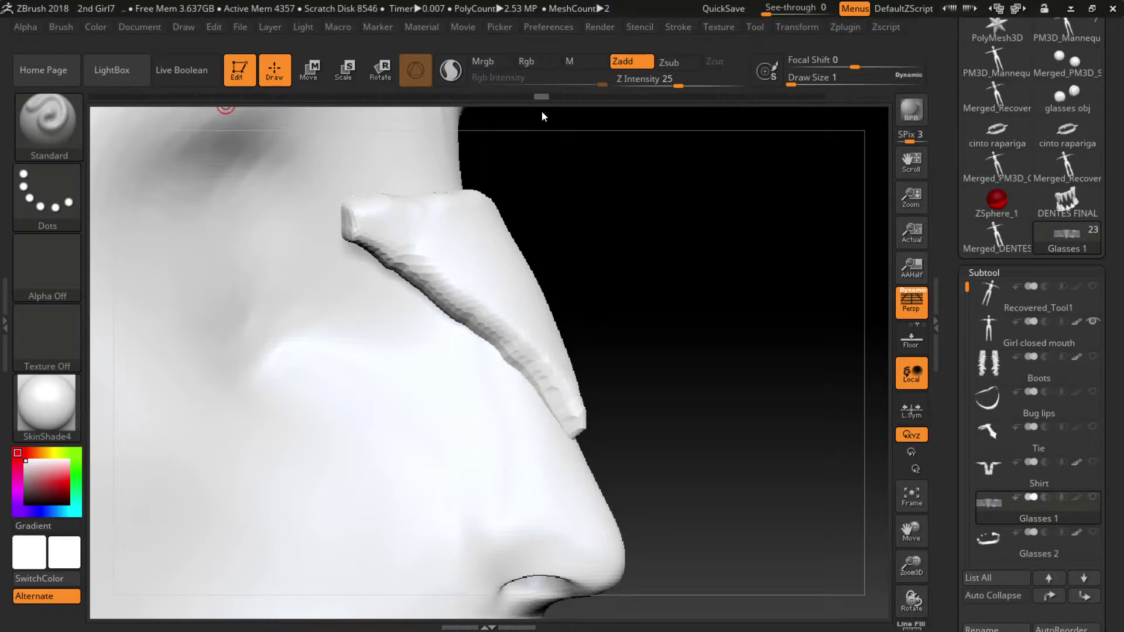
left_click_drag(542, 111, 683, 108)
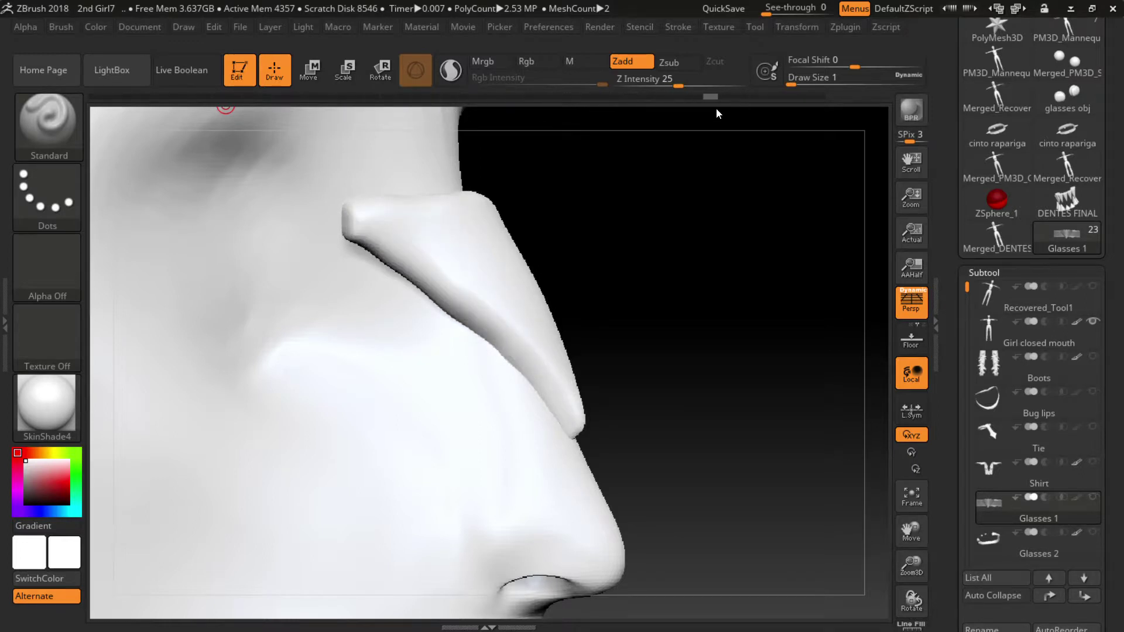
mouse_move(809, 107)
left_mouse_down()
mouse_move(762, 94)
mouse_move(272, 94)
mouse_move(686, 101)
left_mouse_up()
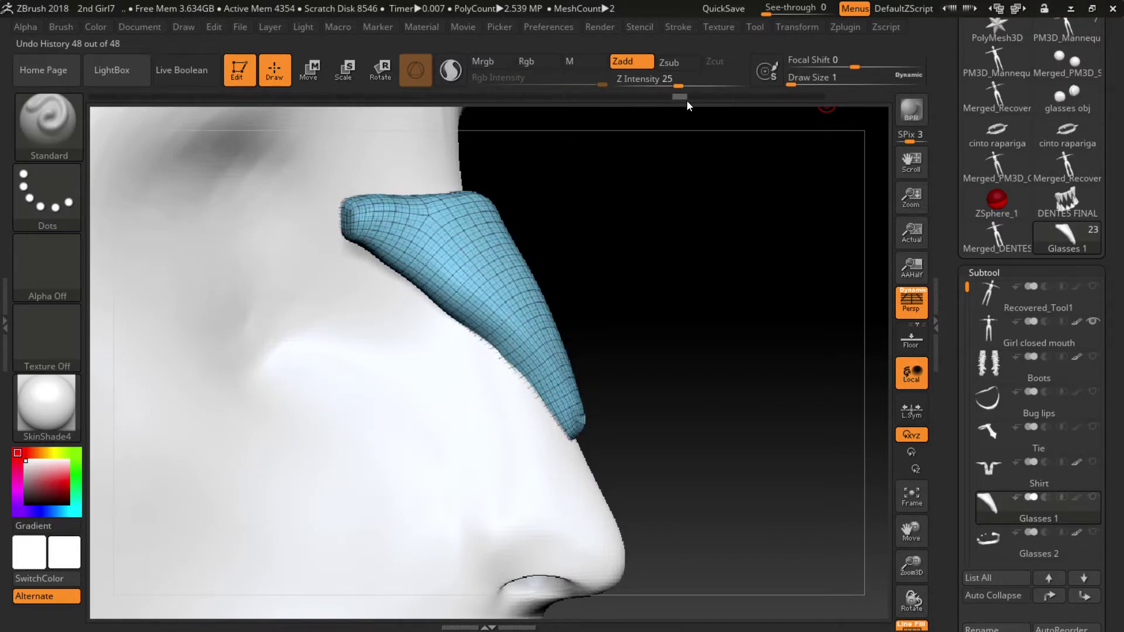
mouse_move(797, 173)
left_mouse_down()
mouse_move(530, 366)
mouse_move(1089, 357)
left_mouse_up()
left_click(1092, 321)
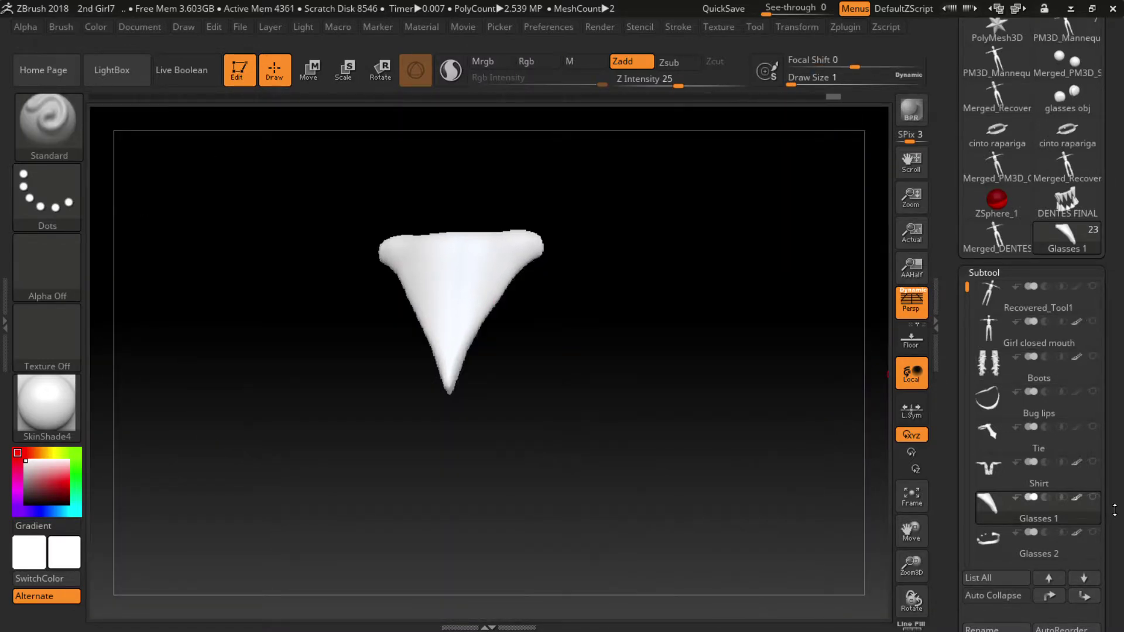
left_click(1030, 547)
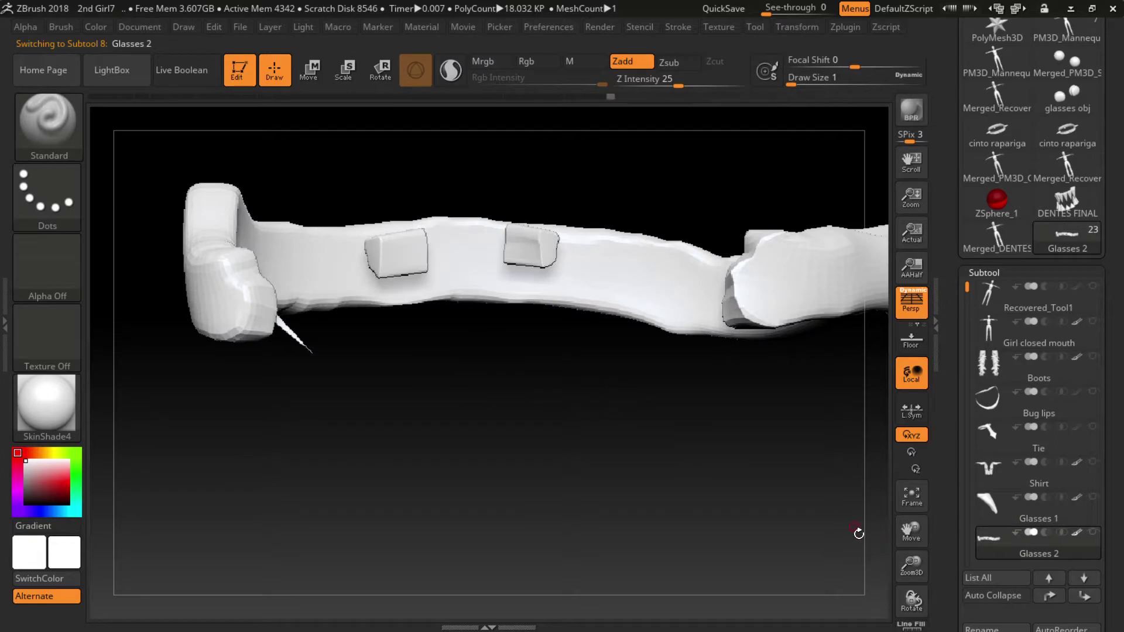
- Show the head and rewind Glasses 2 to an early history state, checking its polyframe
left_click_drag(618, 214, 879, 340)
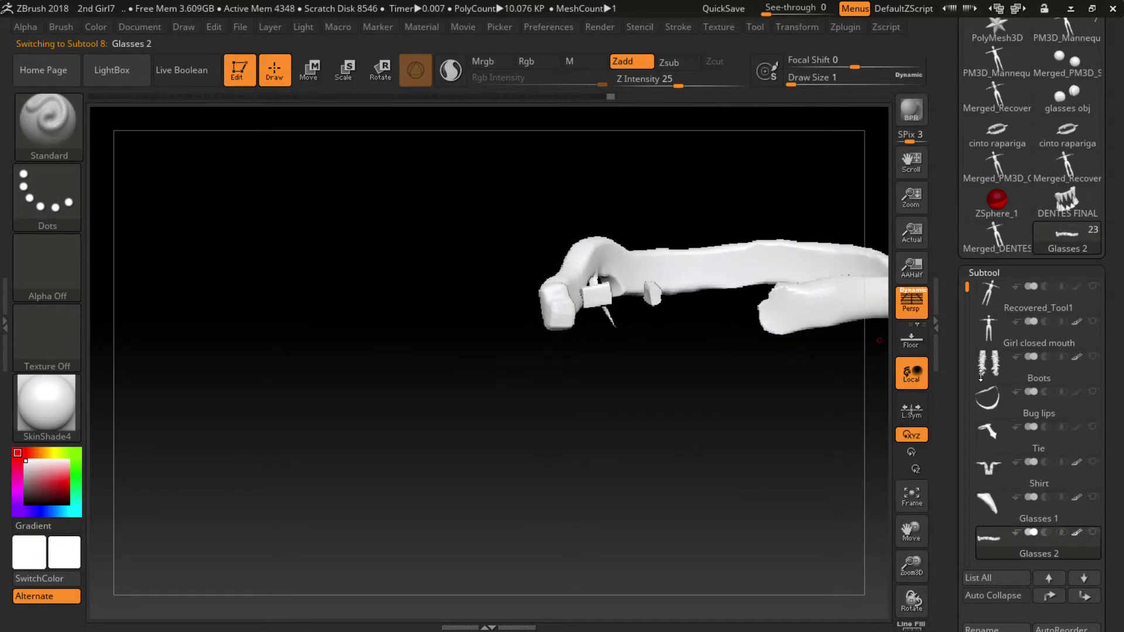
left_click(1093, 320)
left_click_drag(351, 246, 462, 179)
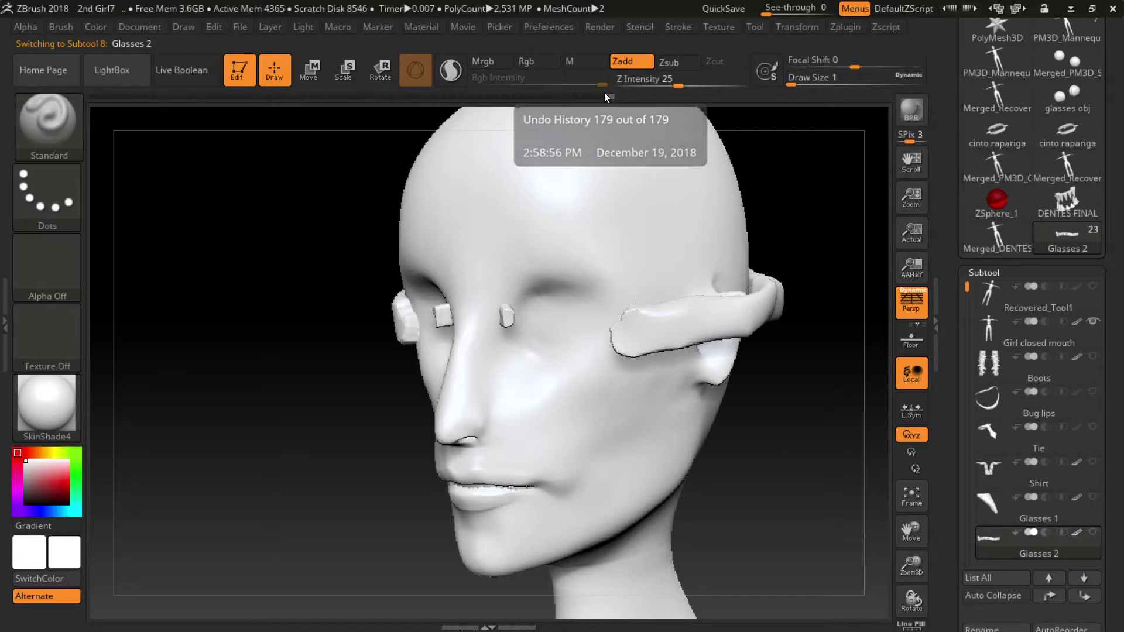
mouse_move(515, 96)
left_mouse_down()
mouse_move(82, 98)
mouse_move(136, 97)
left_mouse_up()
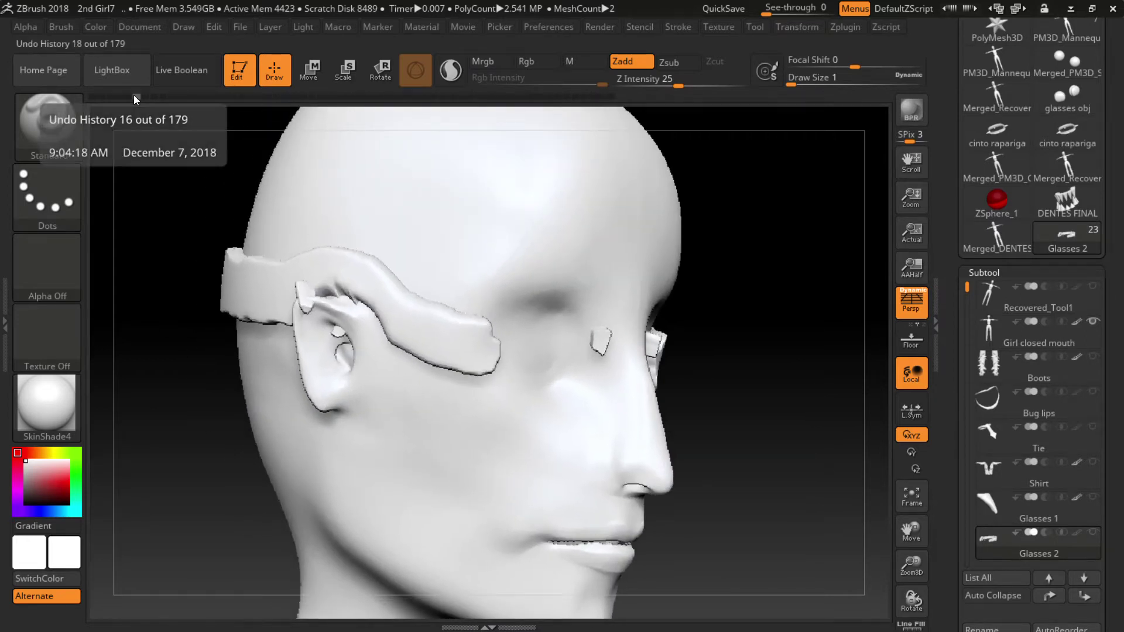
key("shift+f")
key("shift+f")
left_click_drag(136, 95, 145, 97)
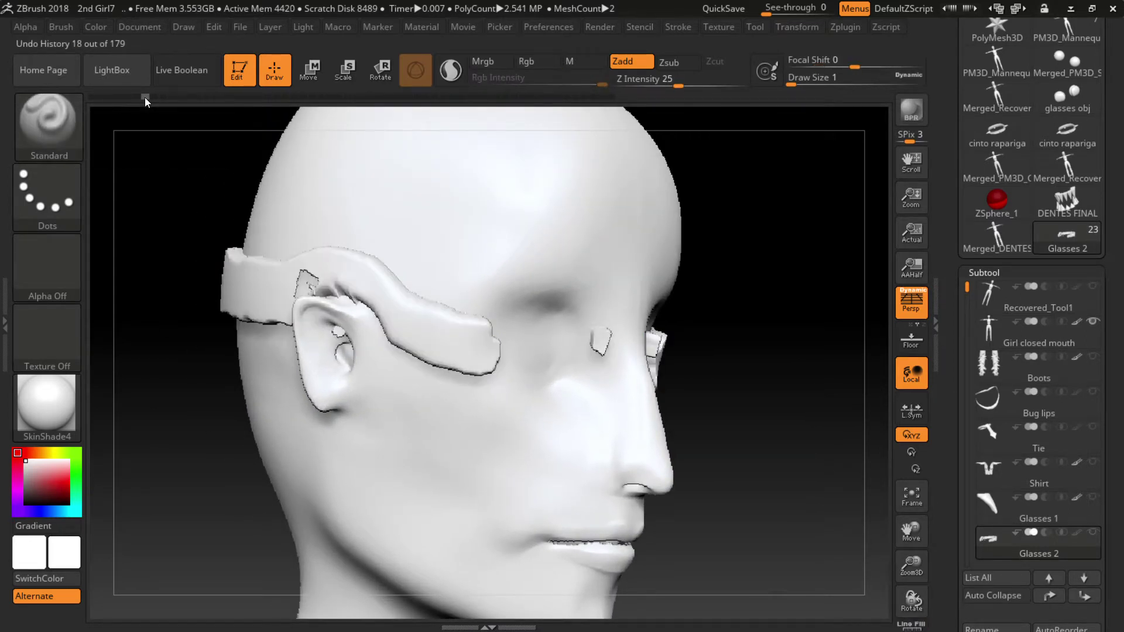
key("shift+f")
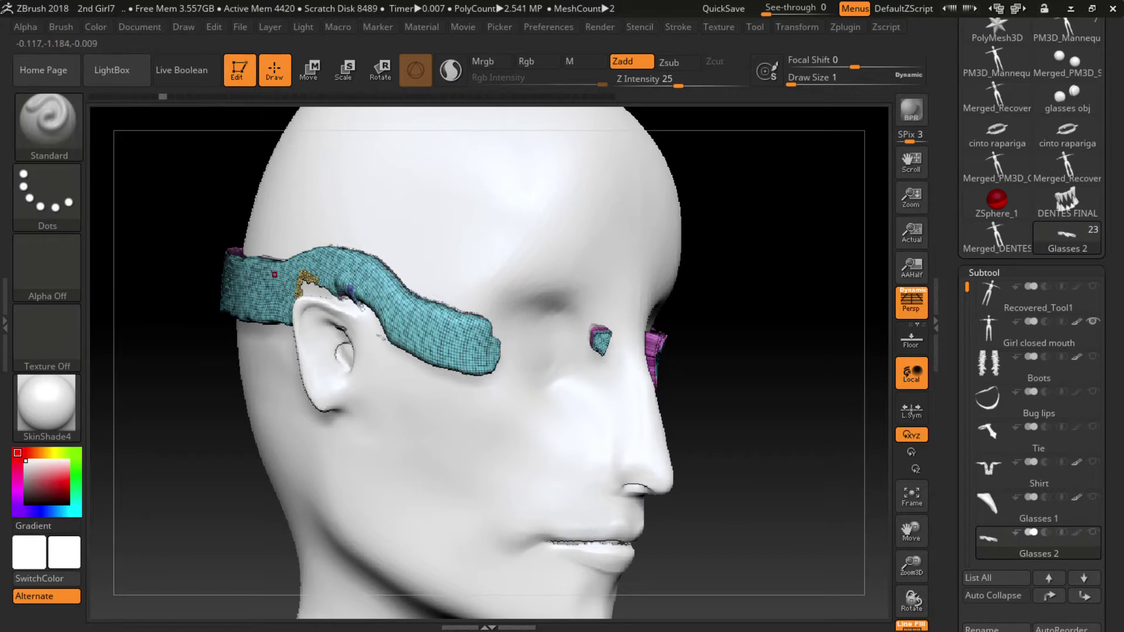
- Advance Glasses 2 through history states 47 and 72, then hide the head
right_click_drag(450, 363, 450, 326, "ctrl")
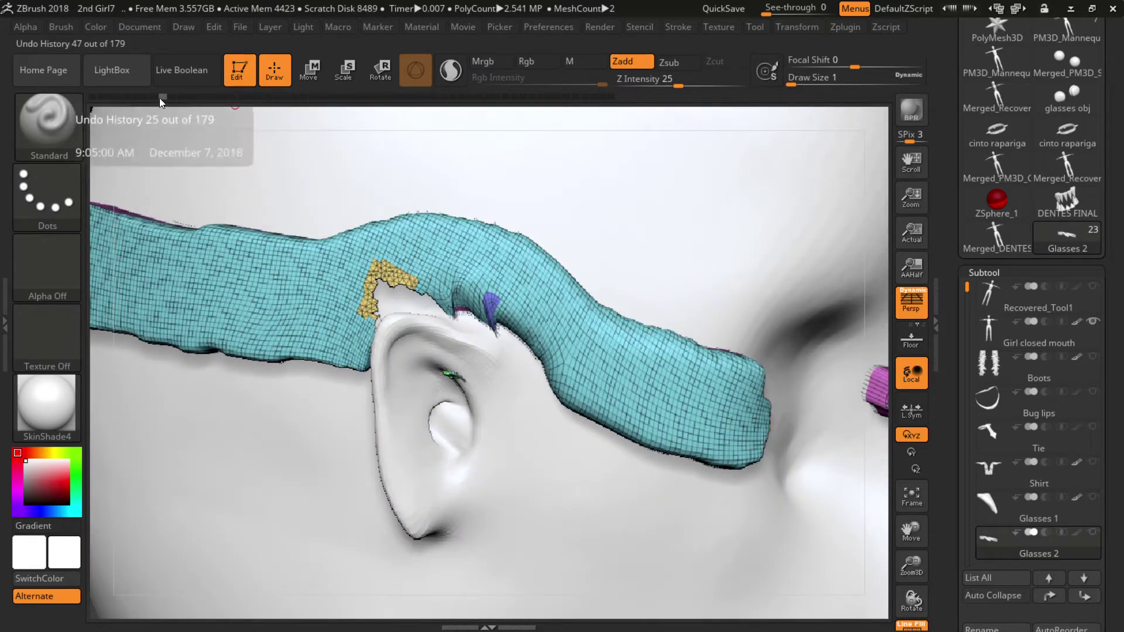
mouse_move(160, 97)
left_mouse_down()
mouse_move(143, 96)
mouse_move(261, 100)
left_mouse_up()
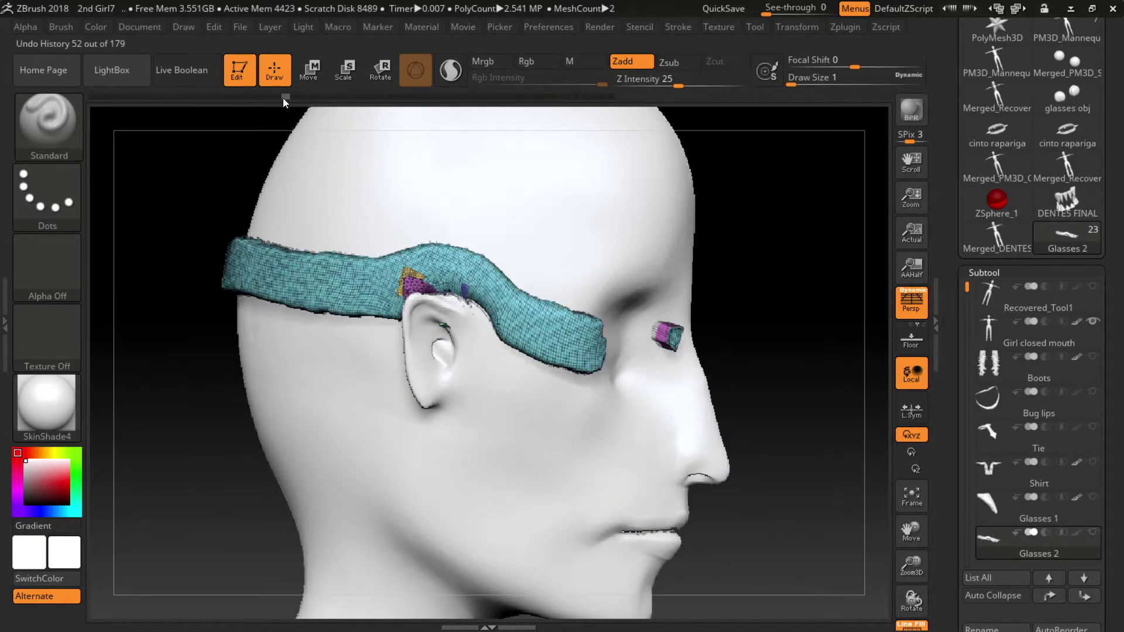
mouse_move(444, 193)
left_mouse_down()
mouse_move(526, 284)
mouse_move(375, 193)
left_mouse_up()
mouse_move(288, 96)
left_mouse_down()
mouse_move(584, 114)
mouse_move(616, 368)
mouse_move(764, 402)
mouse_move(693, 424)
left_mouse_up()
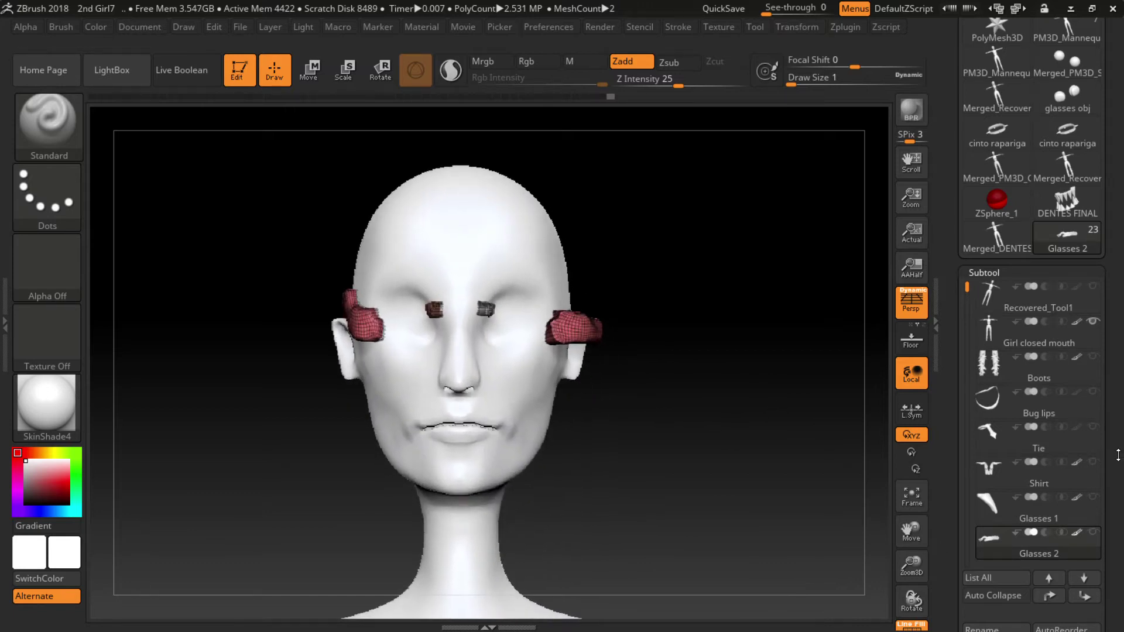
left_click_drag(1118, 456, 1062, 336)
left_click(1092, 268)
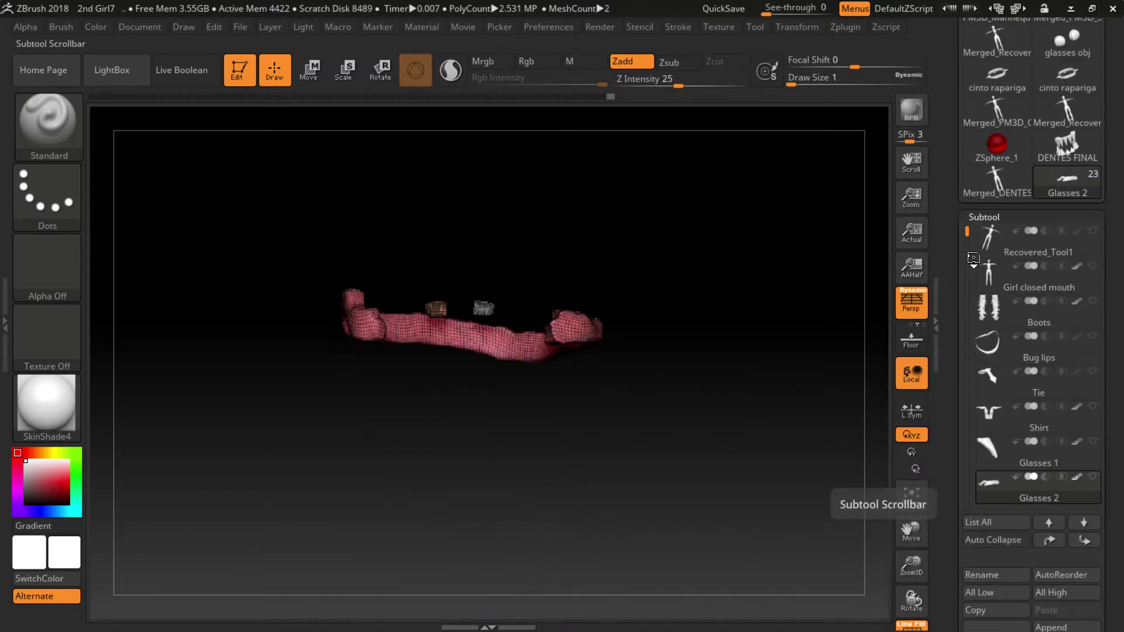
- Show Hair save copy and rewind its undo history to the earliest bare cap state
left_click_drag(967, 233, 967, 318)
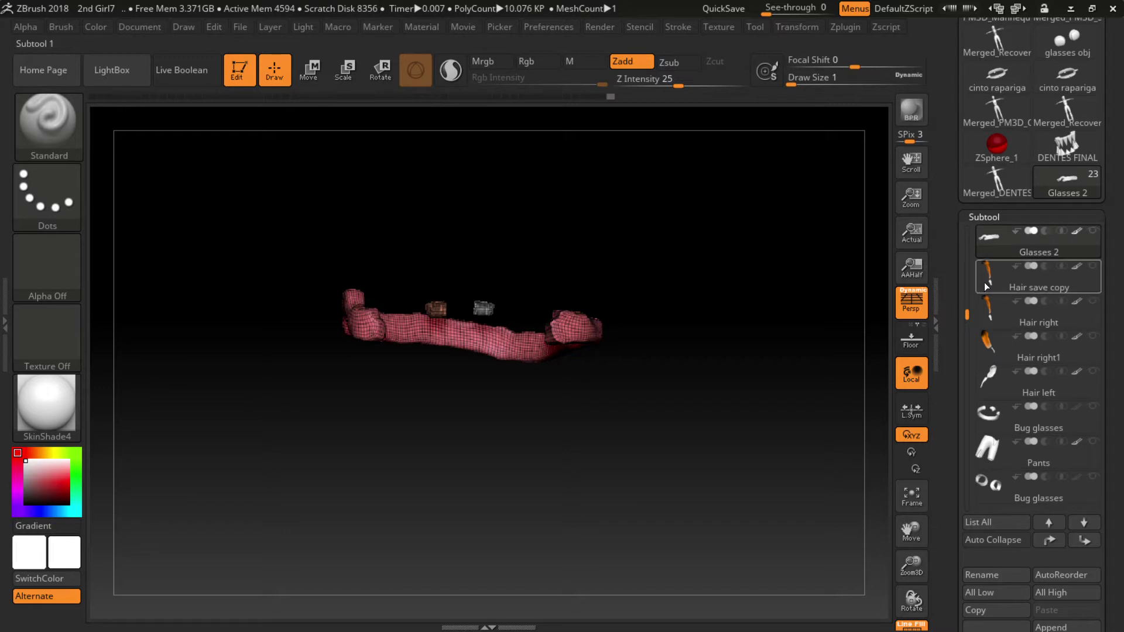
left_click(1031, 275)
left_click(1088, 268)
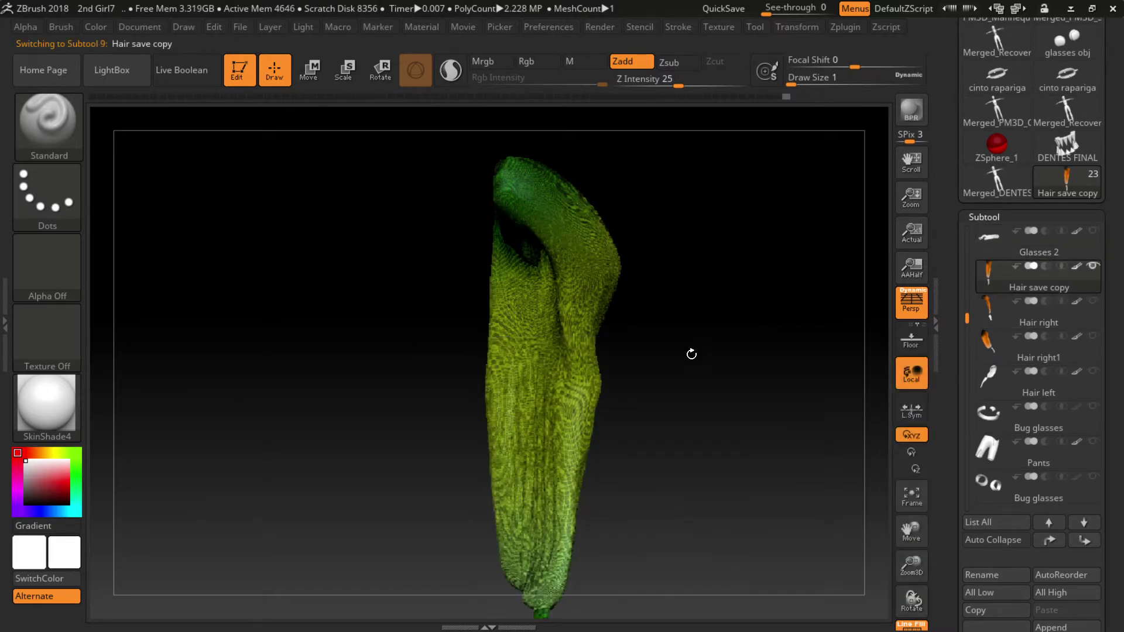
mouse_move(690, 351)
left_mouse_down()
mouse_move(511, 369)
mouse_move(547, 376)
mouse_move(565, 298)
left_mouse_up()
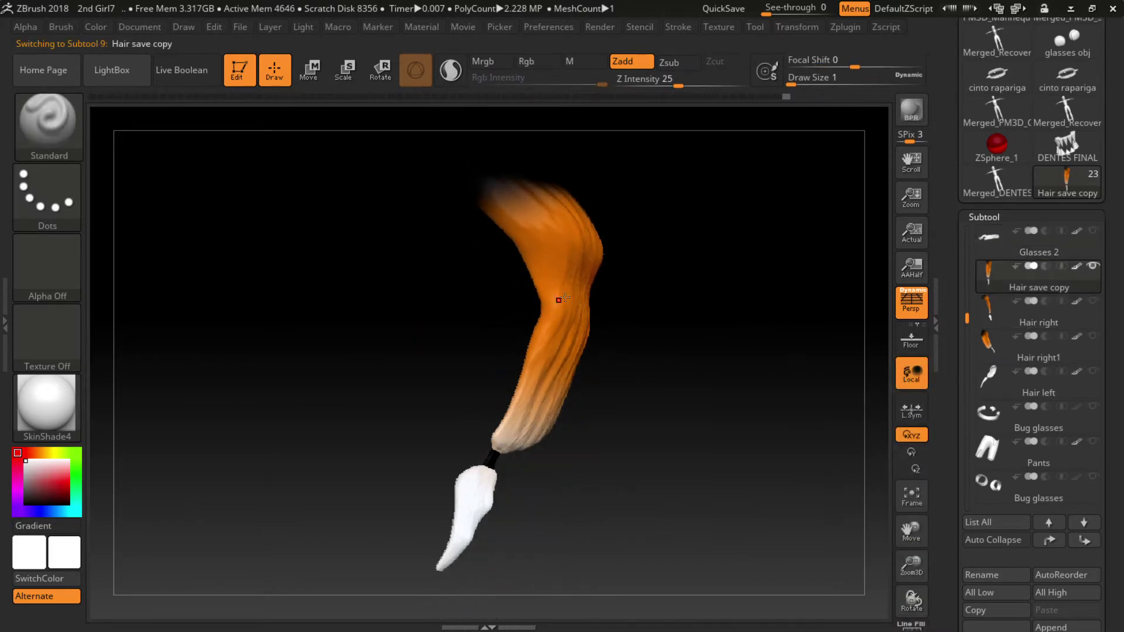
left_click(752, 96)
key("ctrl+z")
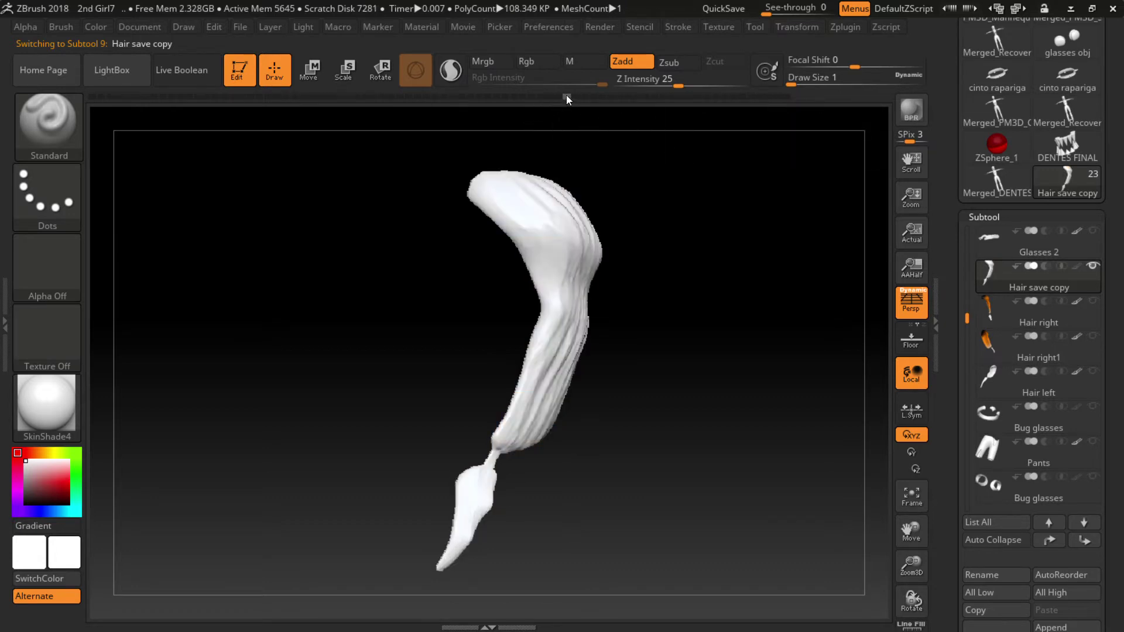
mouse_move(566, 100)
left_mouse_down()
mouse_move(195, 97)
mouse_move(102, 110)
mouse_move(92, 98)
left_mouse_up()
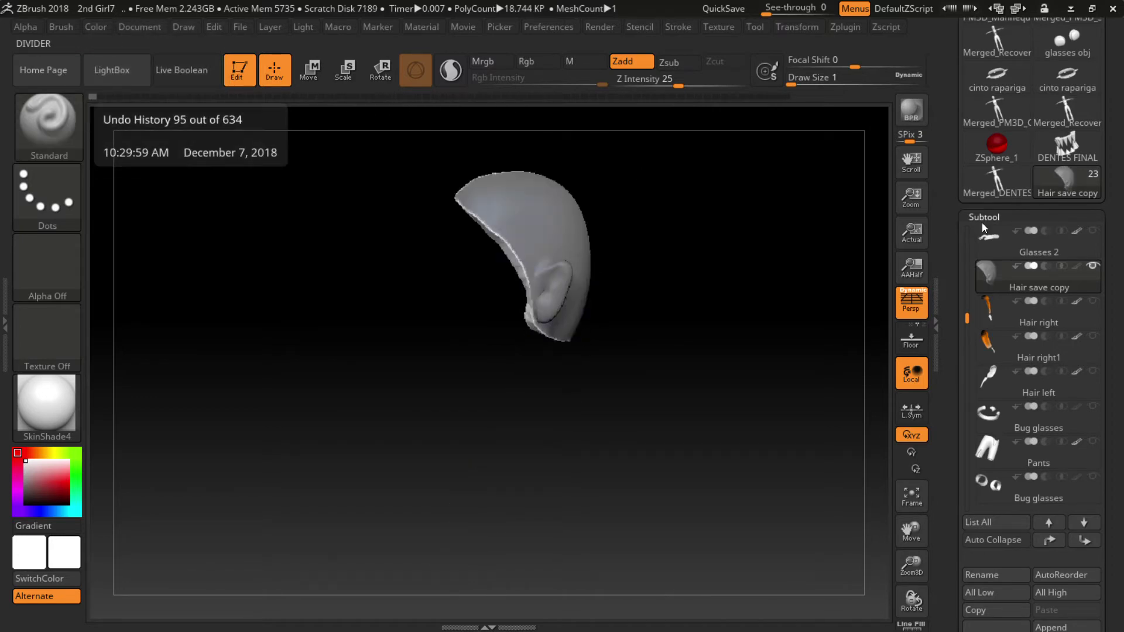
- Make Girl closed mouth visible alongside the grey hair cap
left_click_drag(966, 318, 970, 247)
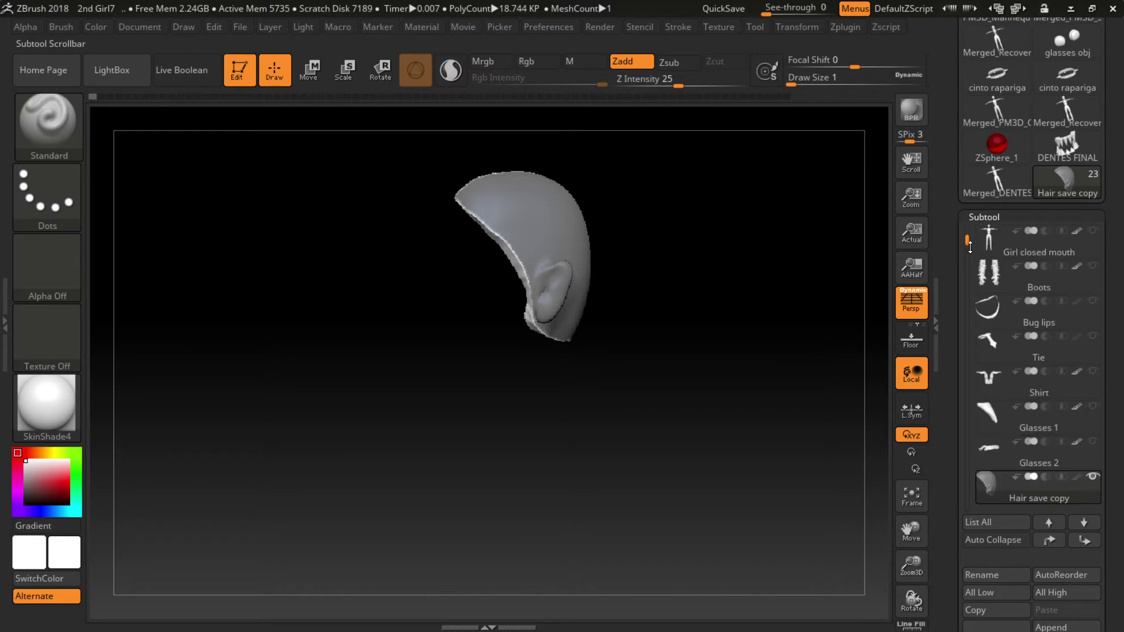
left_click(1092, 230)
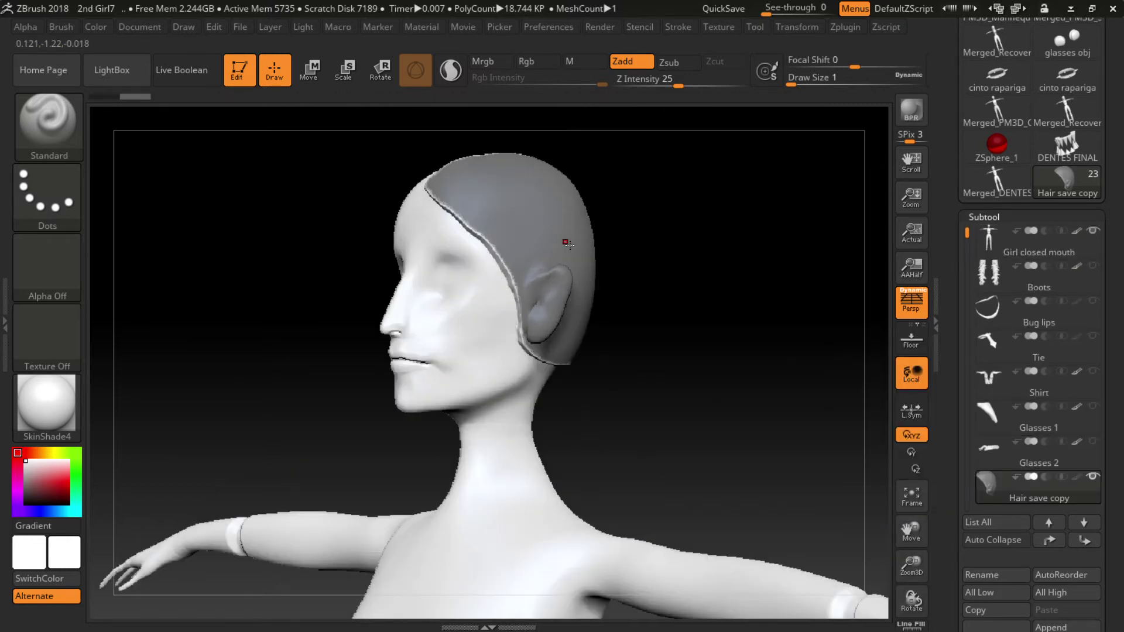
left_click(972, 436)
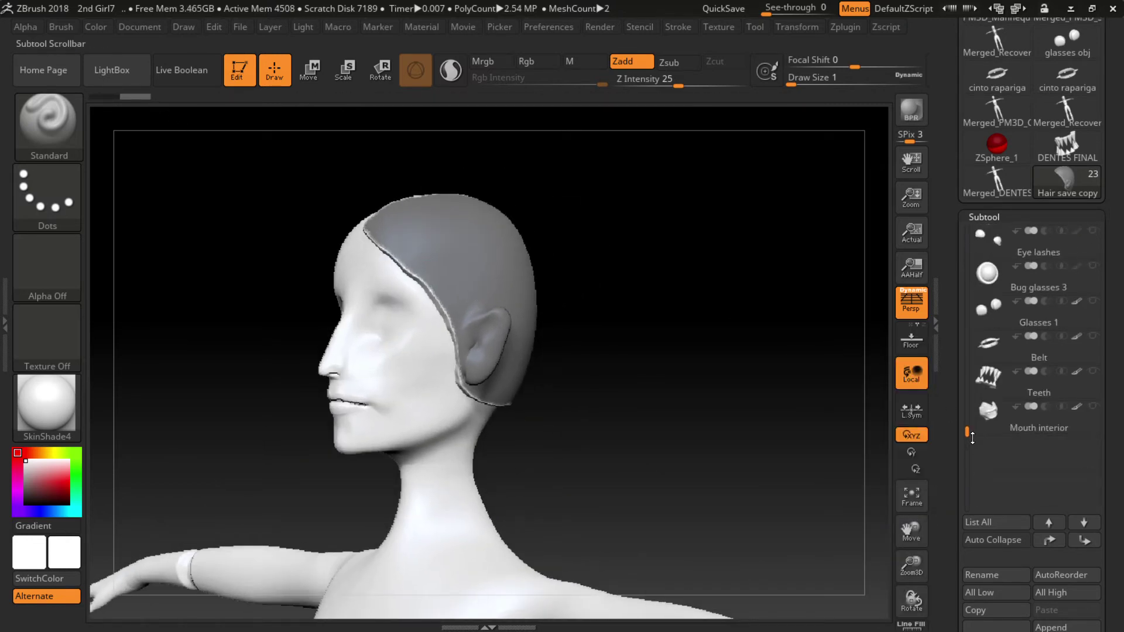
left_click_drag(972, 438, 988, 305)
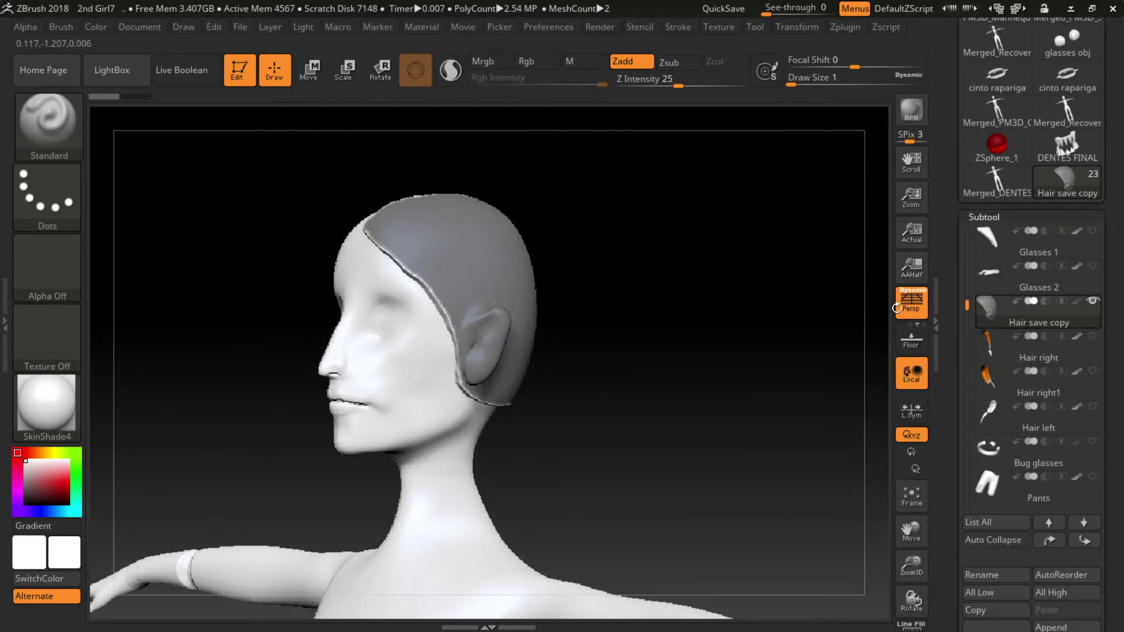
left_click_drag(967, 297, 977, 230)
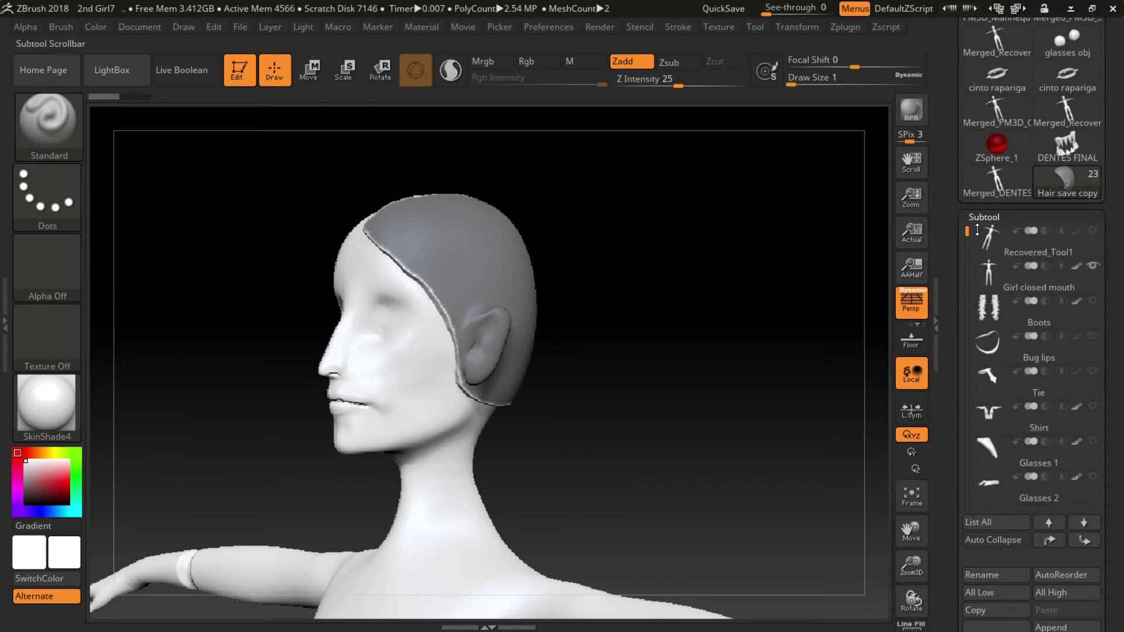
- Hide Girl closed mouth and Hair save copy, leaving the orange Hair right lock visible
left_click(1092, 267)
mouse_move(966, 357)
left_mouse_down()
mouse_move(967, 413)
mouse_move(987, 316)
left_mouse_up()
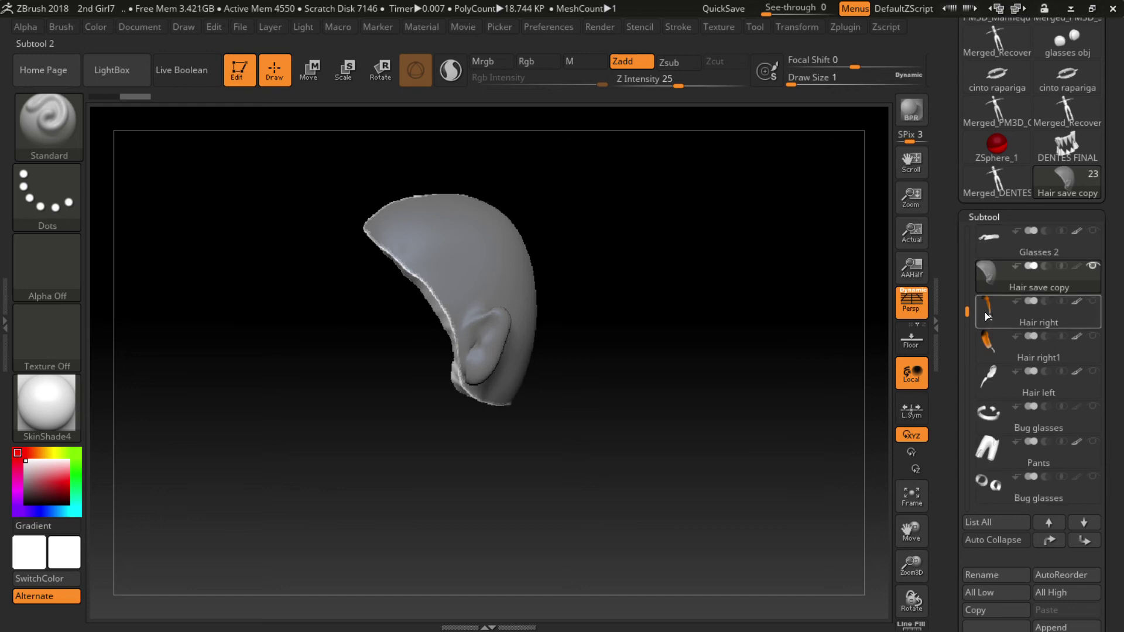
left_click(989, 314)
left_click(995, 274)
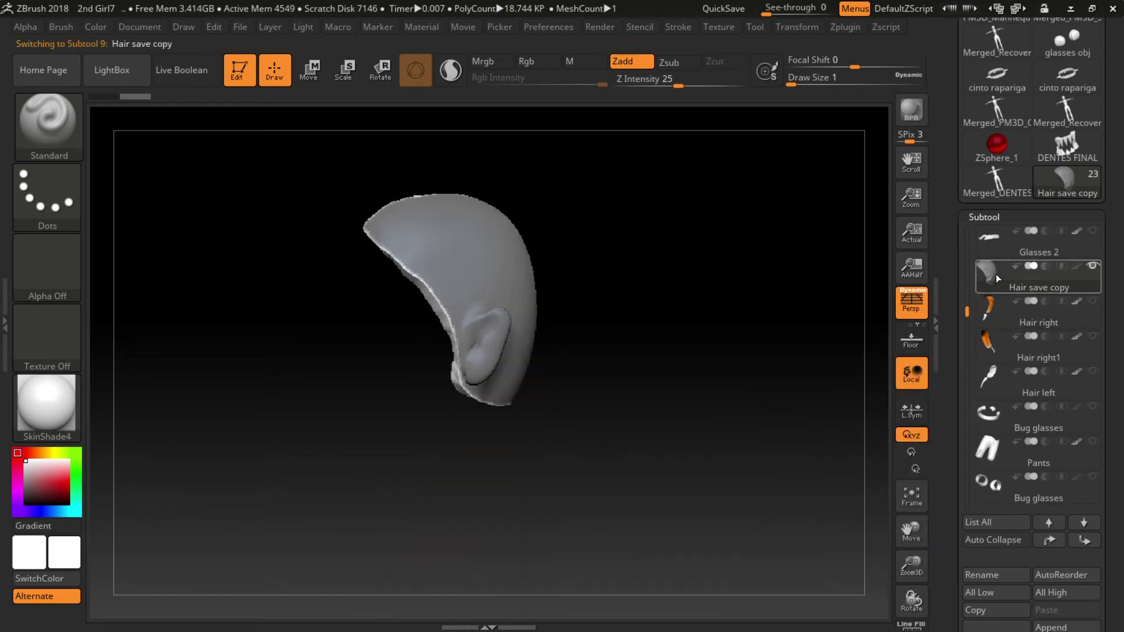
left_click(982, 306)
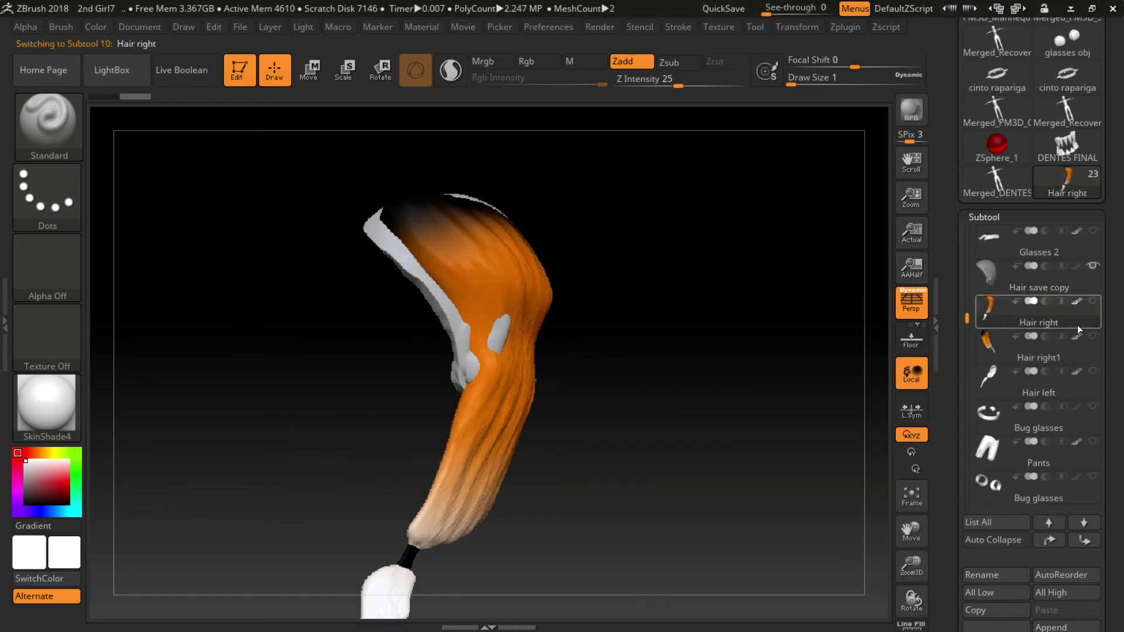
left_click(1093, 267)
- Rotate to inspect the orange hair and make Hair right1 the active subtool
left_click_drag(665, 351, 559, 344)
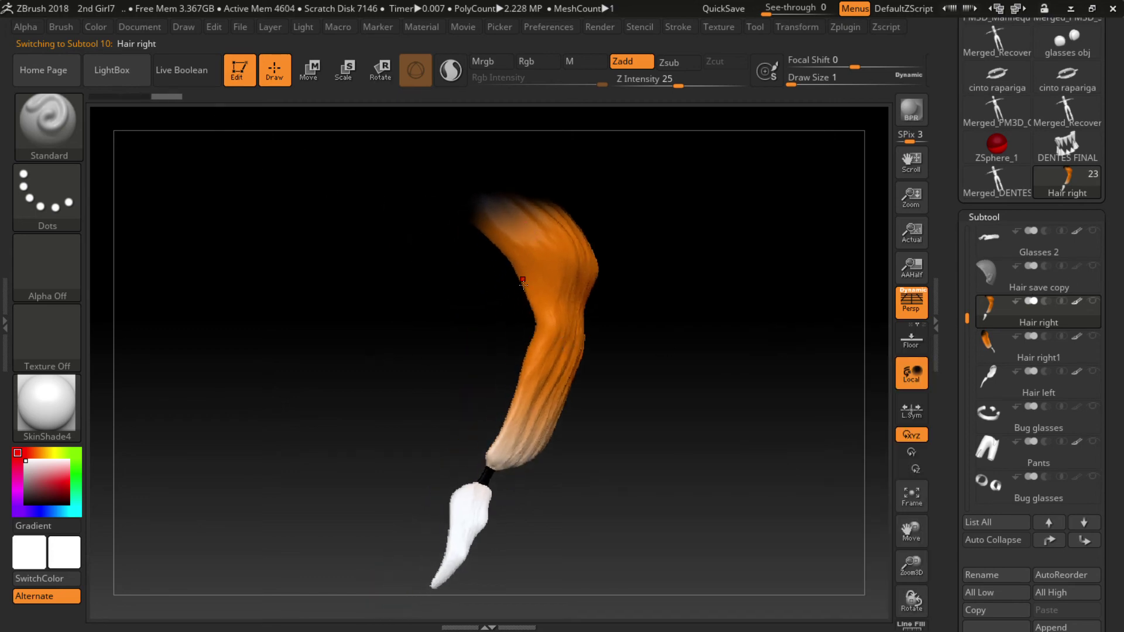
left_click_drag(523, 282, 531, 302)
left_click(986, 347)
mouse_move(997, 346)
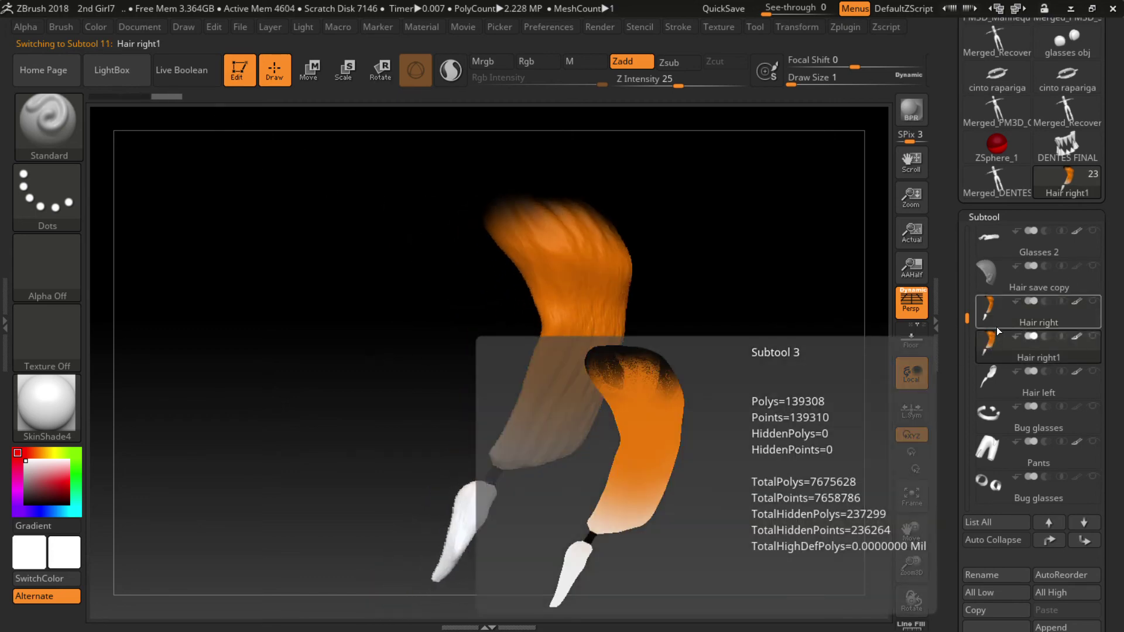